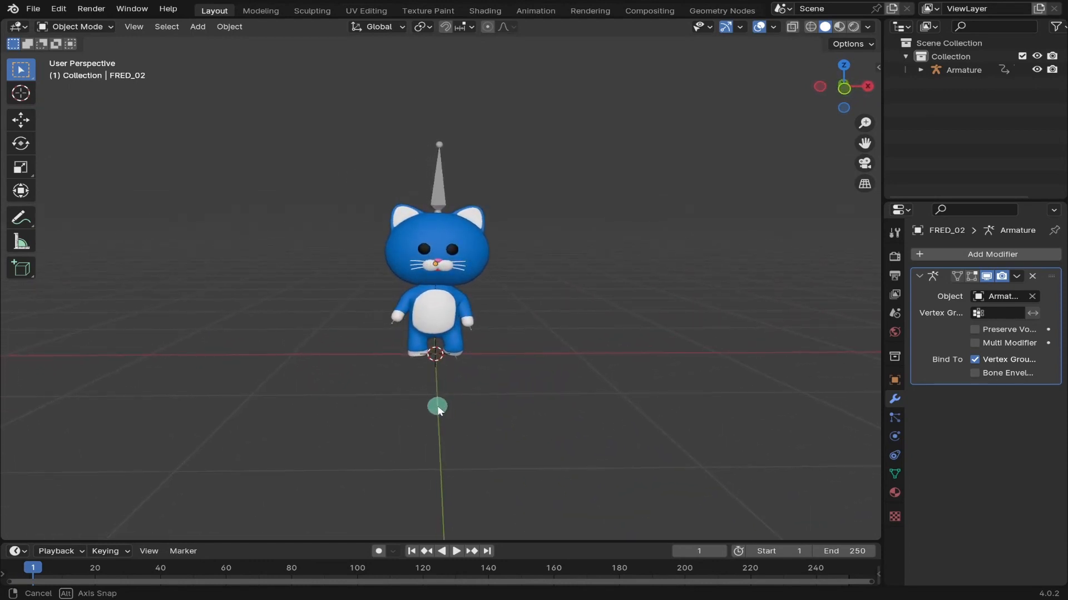
# Compare the cat armature's rest position with its pose position, leaving it in pose position
pyautogui.scroll(1, 438, 406)
pyautogui.scroll(1, 439, 407)
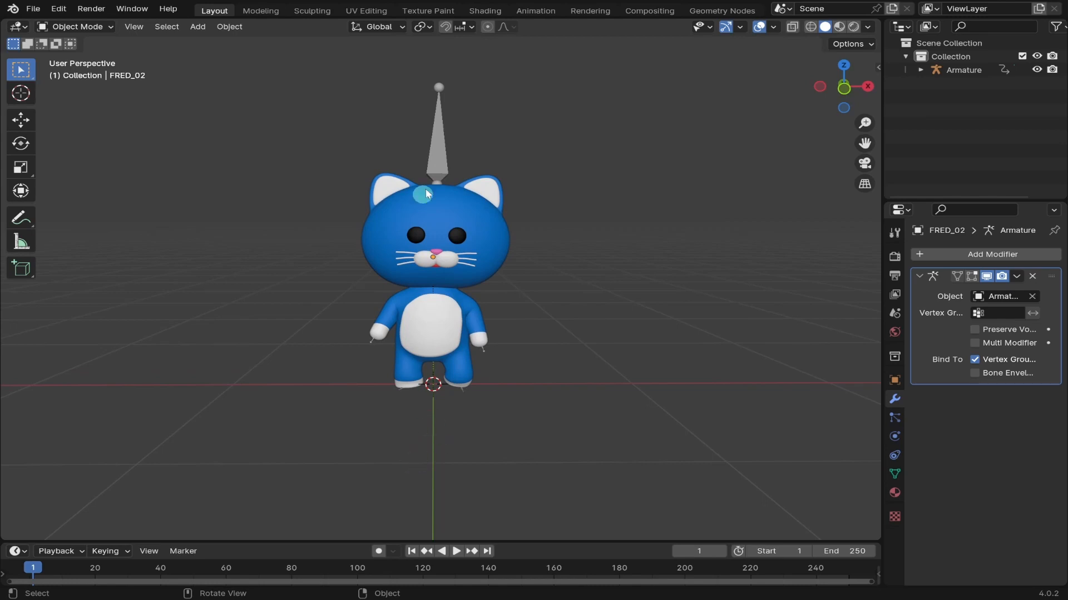
pyautogui.click(438, 167)
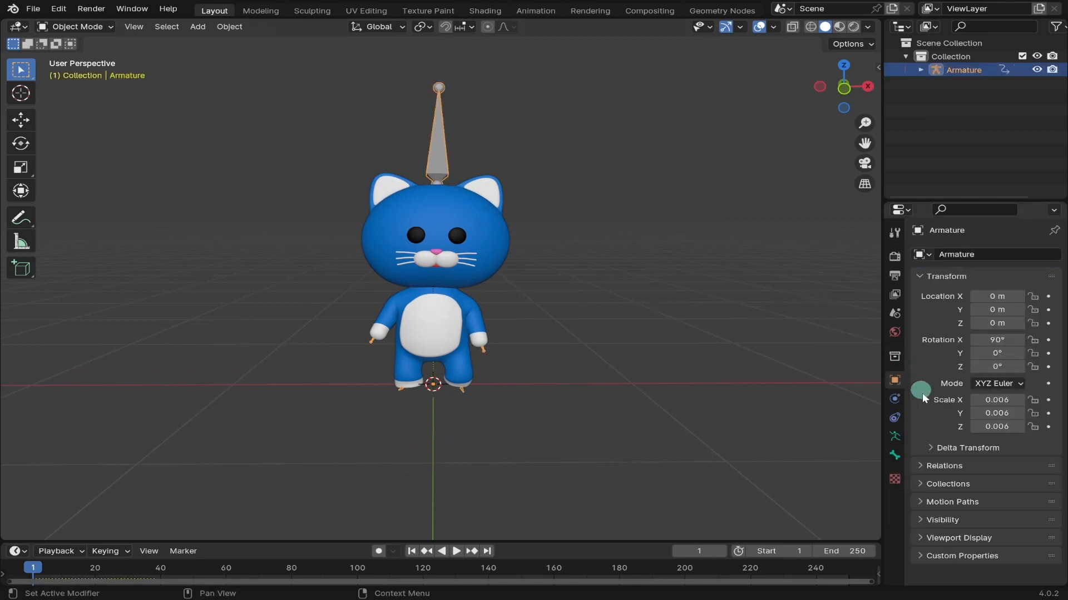
pyautogui.click(895, 437)
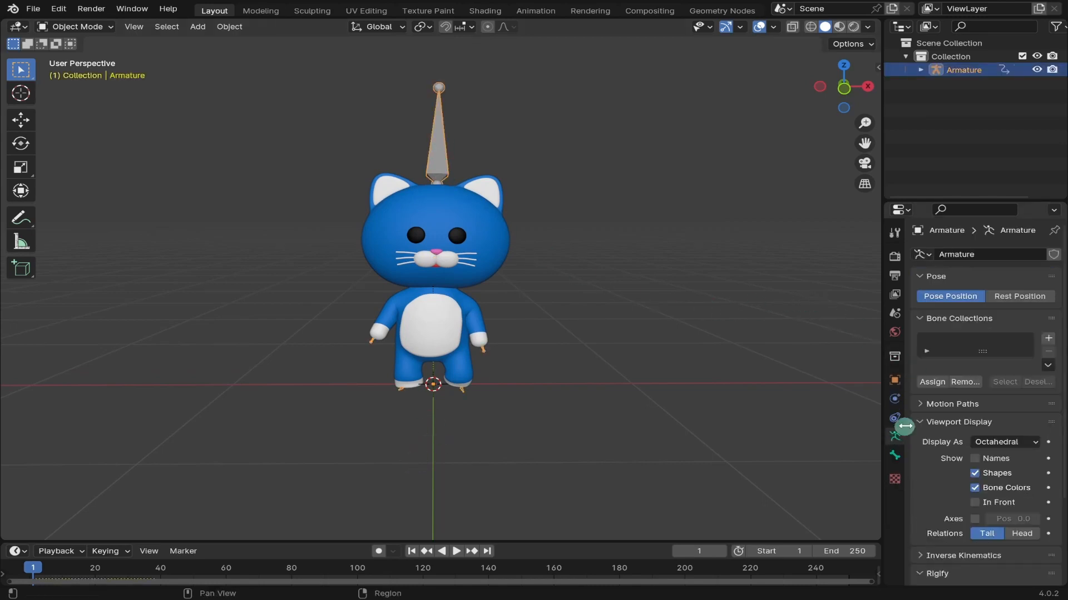
pyautogui.click(1002, 297)
pyautogui.moveTo(407, 452); pyautogui.dragTo(499, 430, button='middle')
pyautogui.click(935, 298)
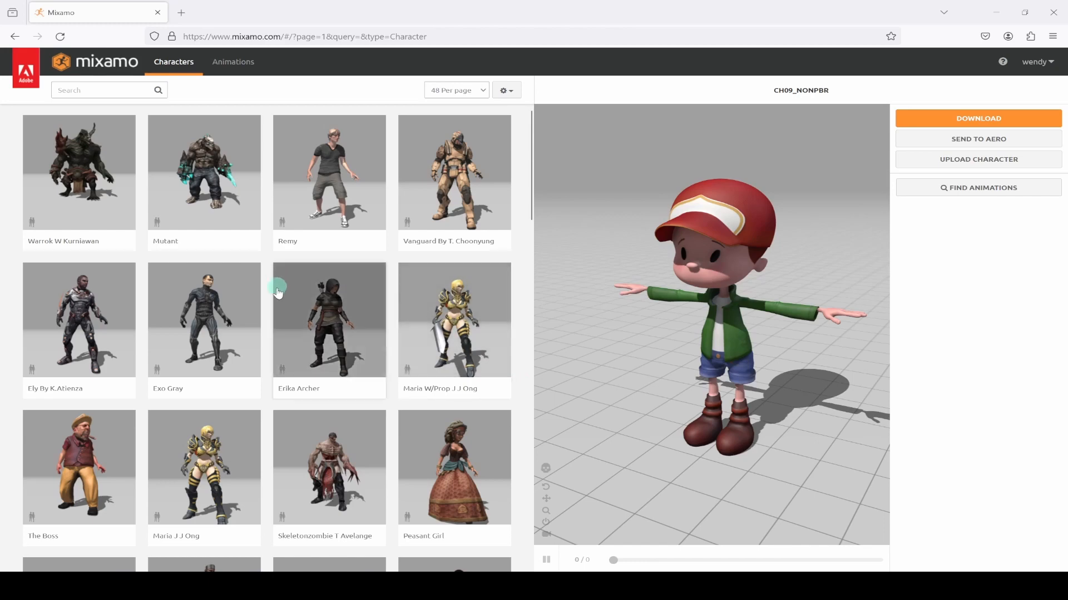
# Switch to Mixamo and search its animations for "walk"
pyautogui.scroll(-3, 278, 289)
pyautogui.scroll(3, 274, 323)
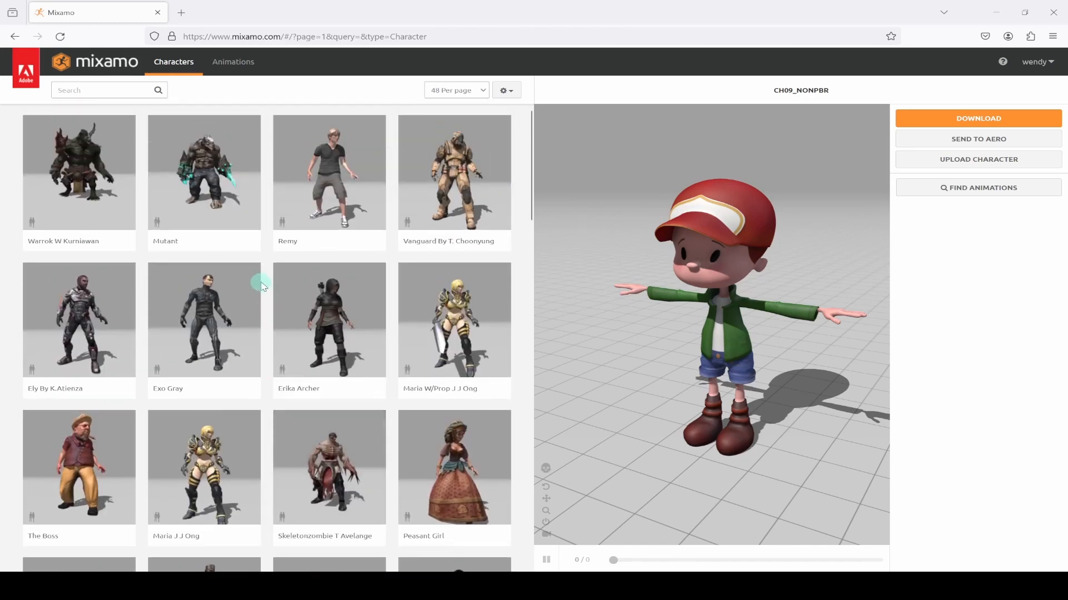
pyautogui.click(231, 62)
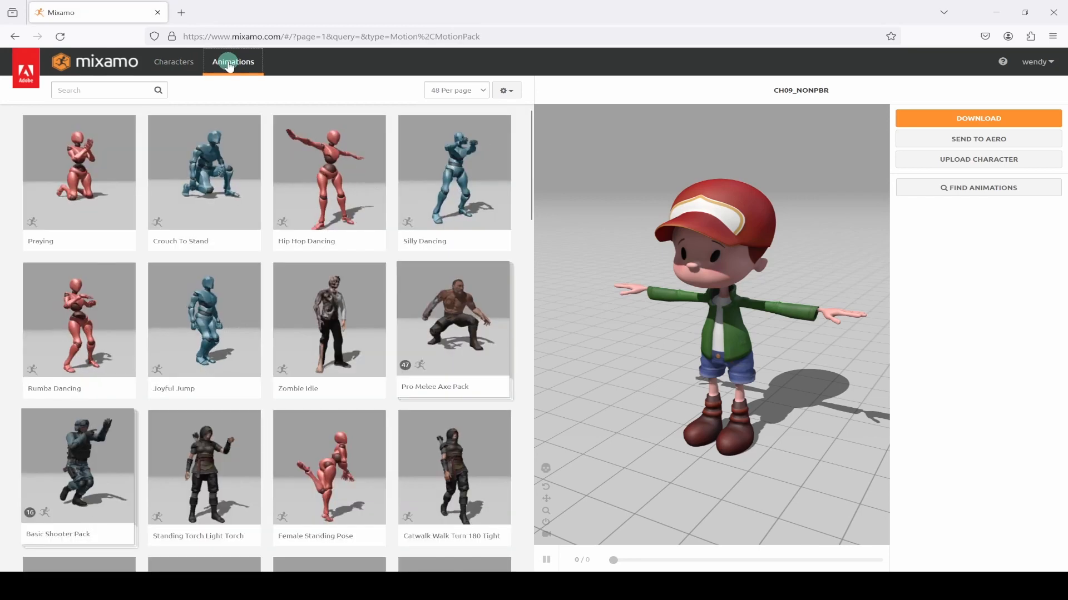
pyautogui.click(101, 87)
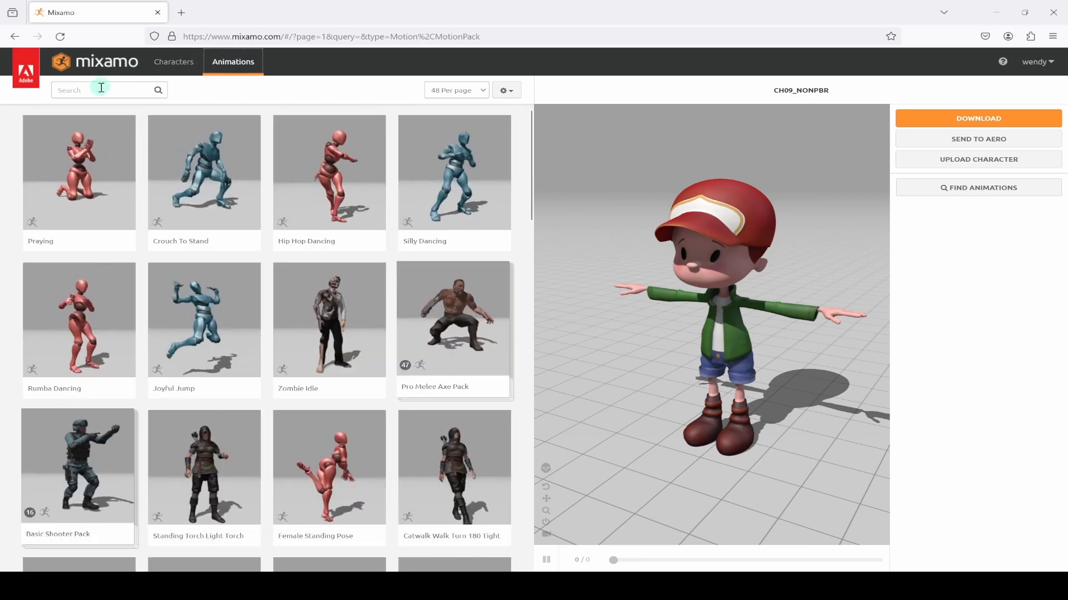
pyautogui.write('walk')
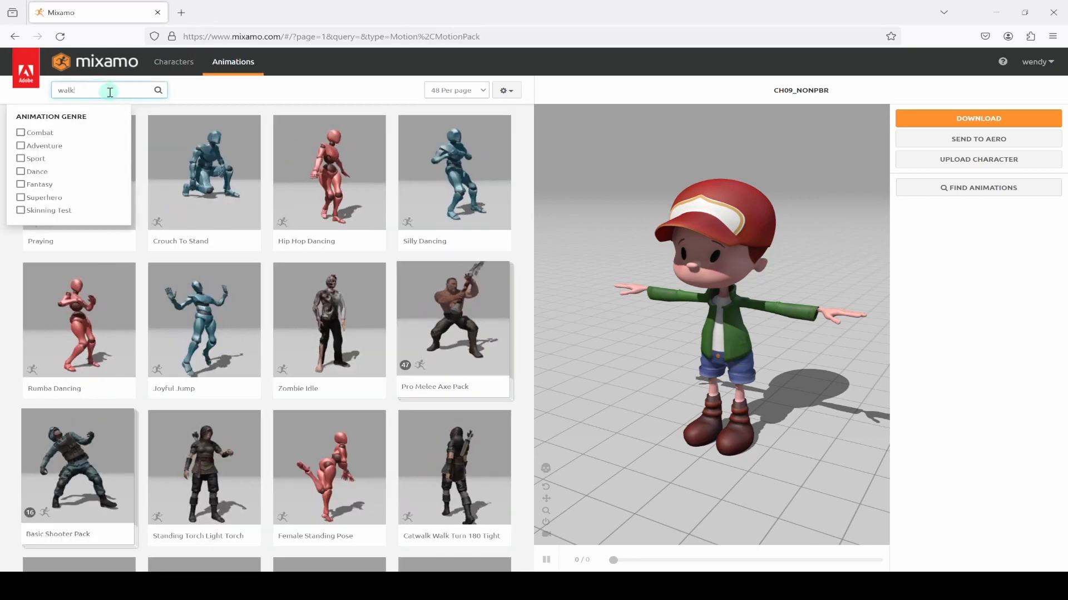
pyautogui.press('Return')
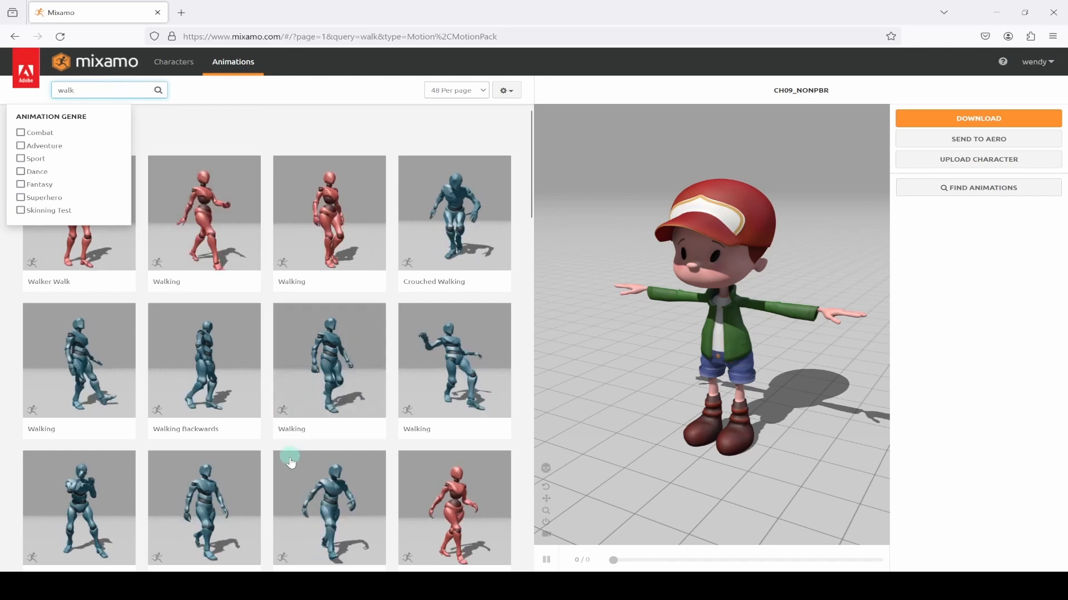
# Apply the Walking animation described as "Male Happy Walk" and download it as FBX Binary with skin, 30 frames per second and no keyframe reduction
pyautogui.scroll(-4, 288, 478)
pyautogui.scroll(-7, 285, 492)
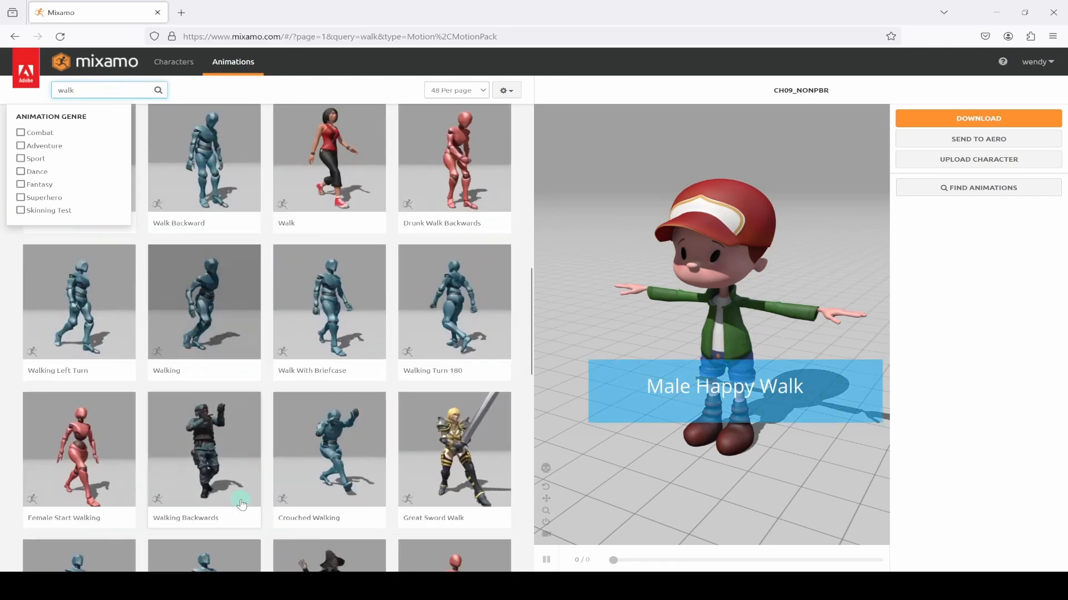
pyautogui.scroll(-2, 239, 493)
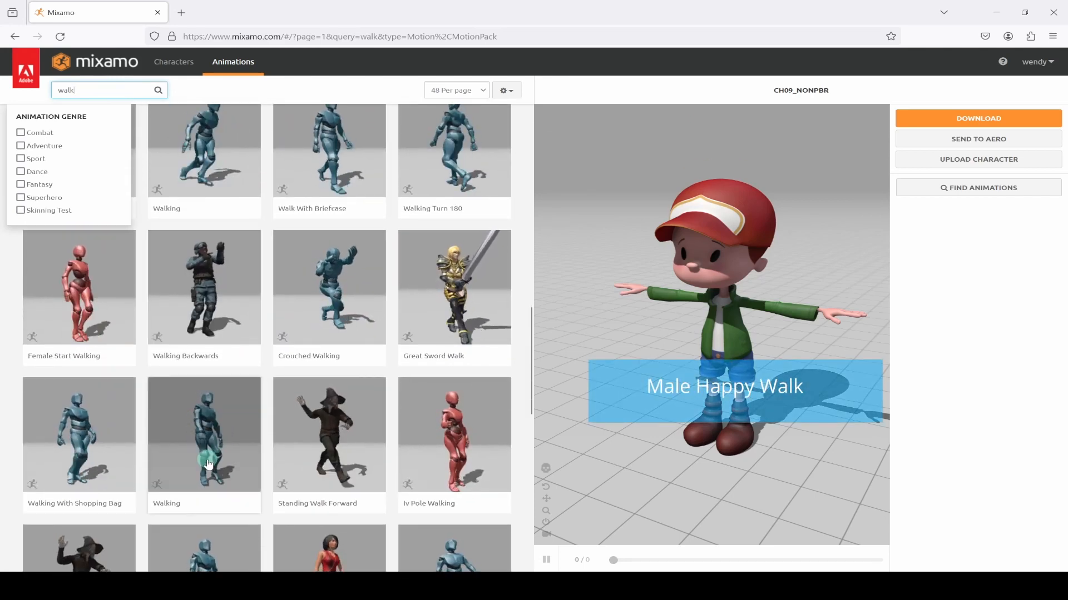
pyautogui.moveTo(207, 493)
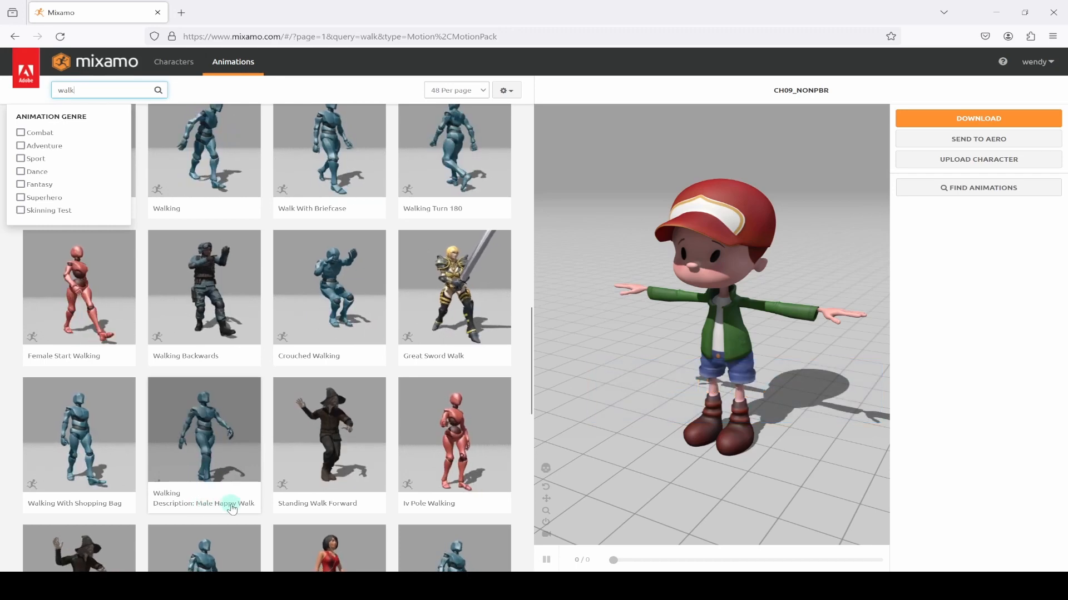
pyautogui.click(209, 451)
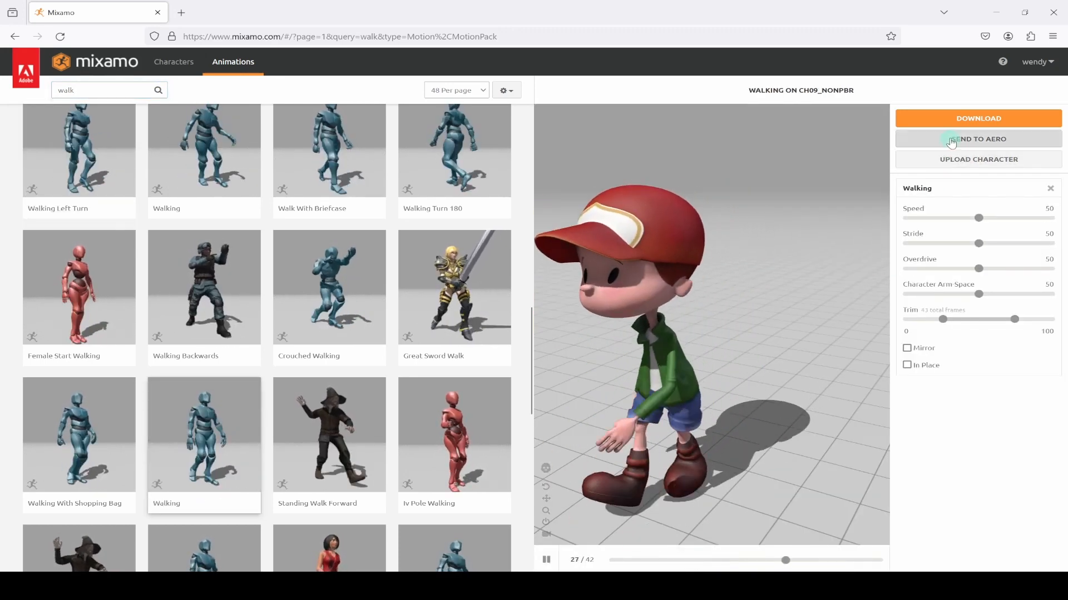
pyautogui.click(948, 120)
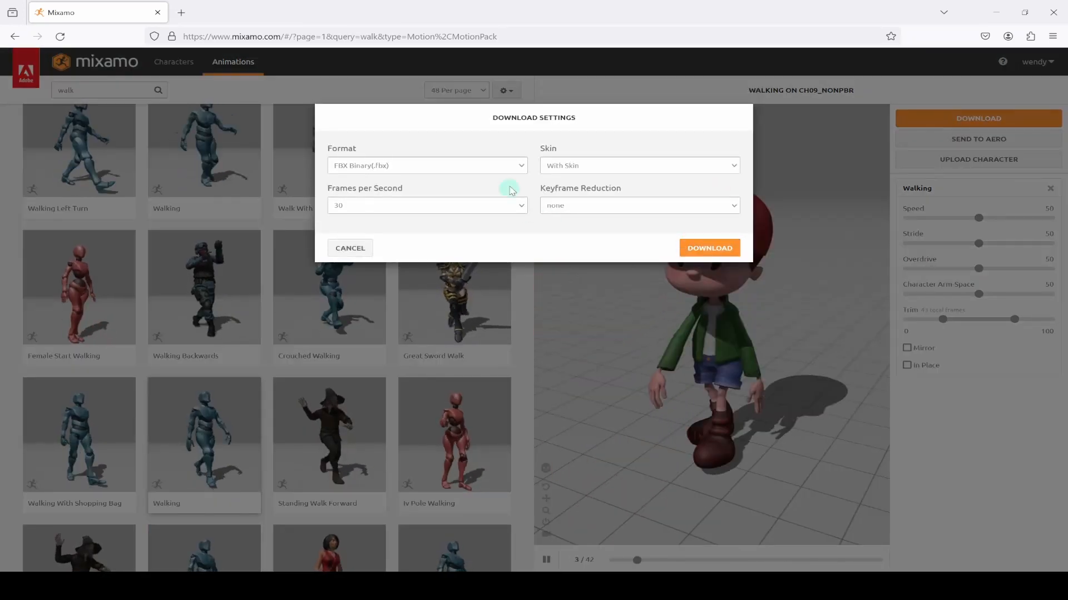
pyautogui.click(702, 248)
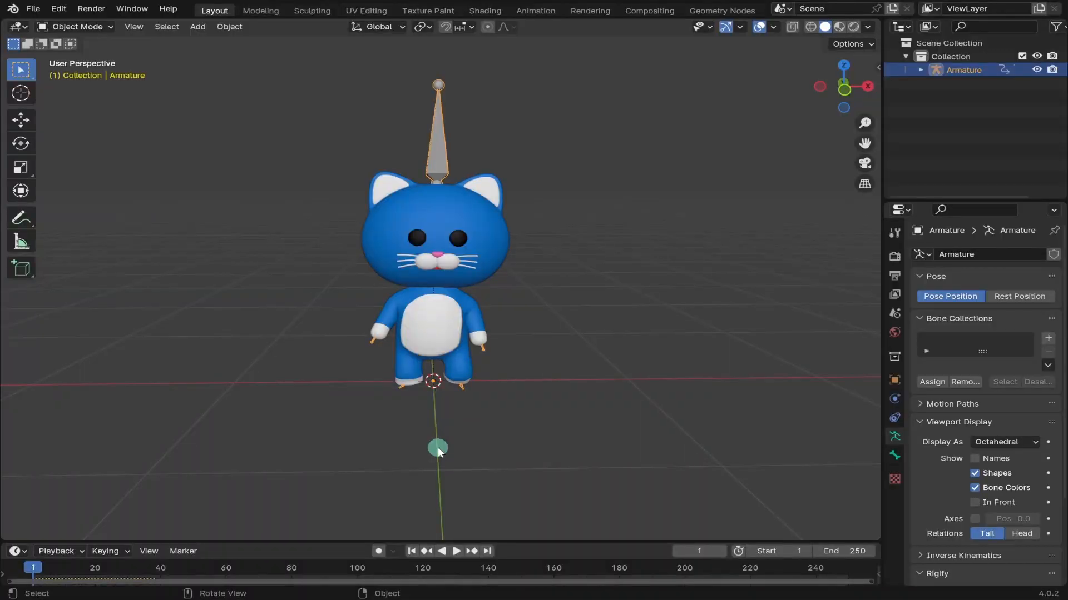
# Switch to Blender and import Walking.fbx from the walking tutorial folder
pyautogui.click(31, 9)
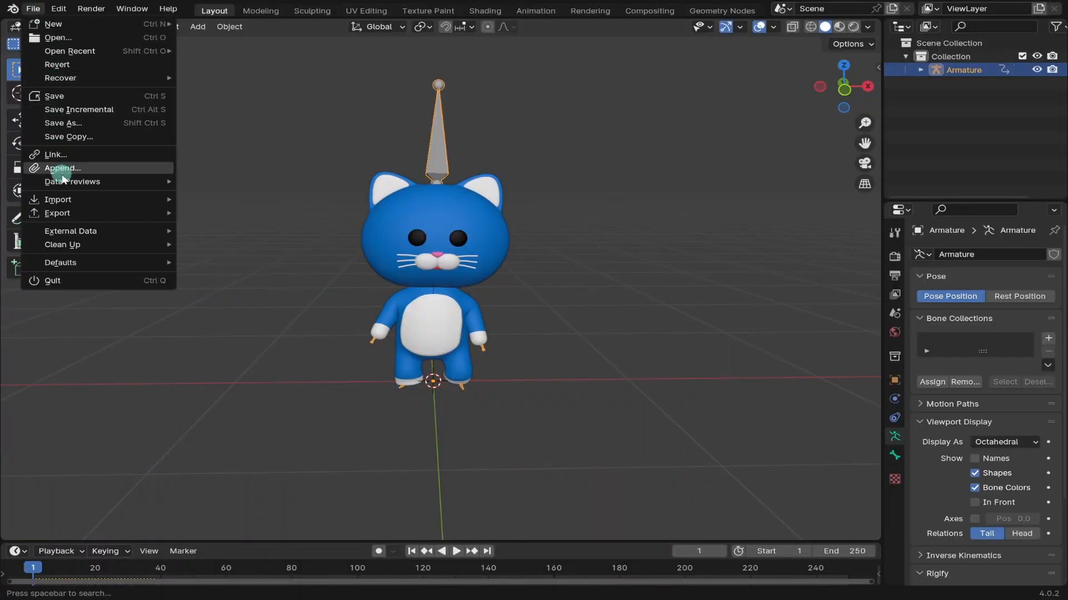
pyautogui.moveTo(59, 200)
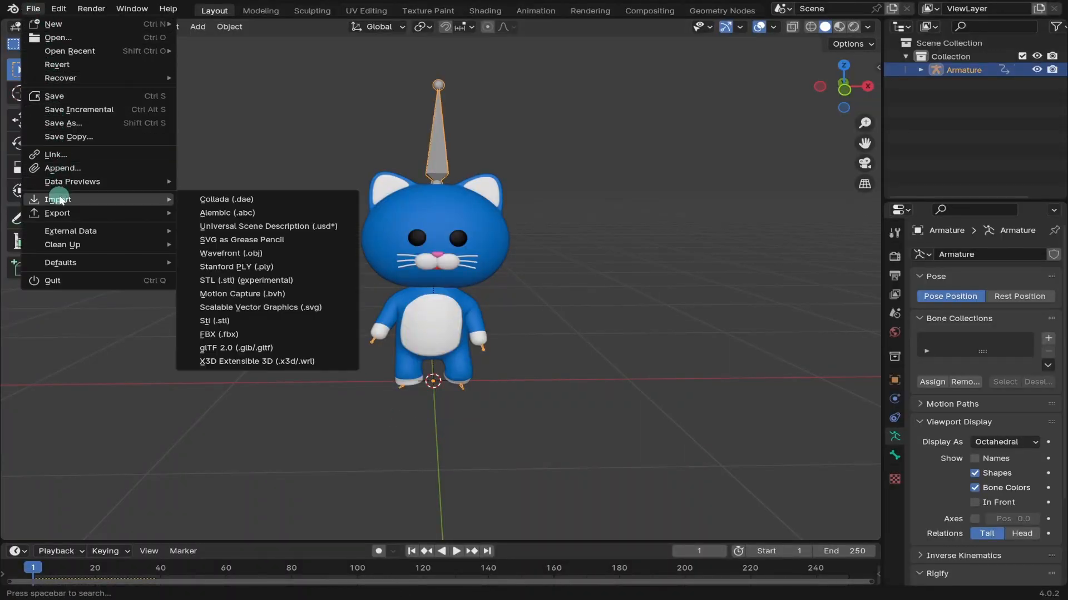
pyautogui.click(300, 334)
pyautogui.click(374, 180)
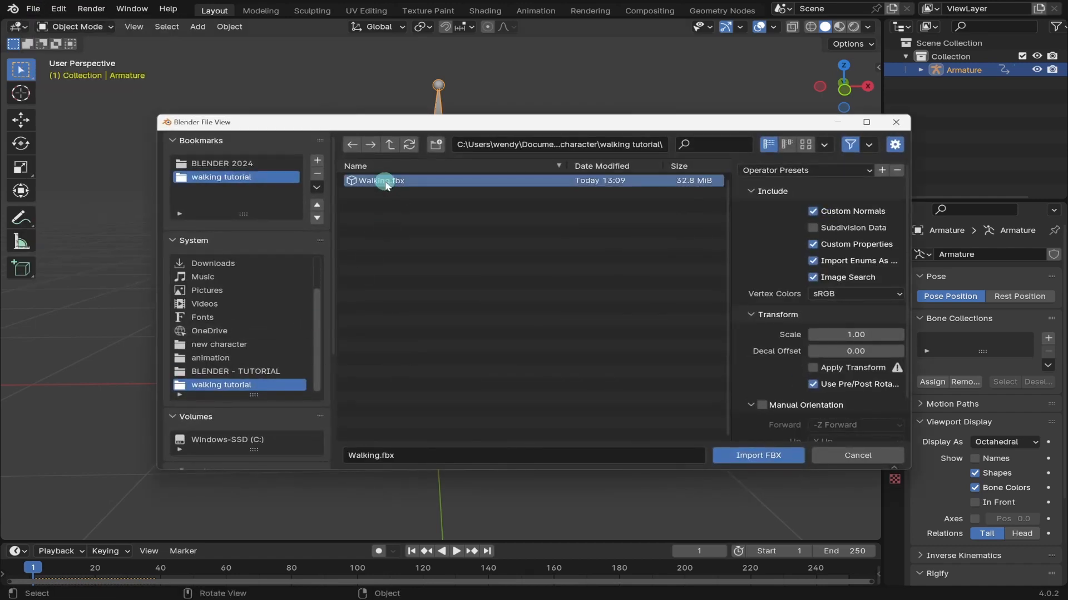
pyautogui.click(740, 458)
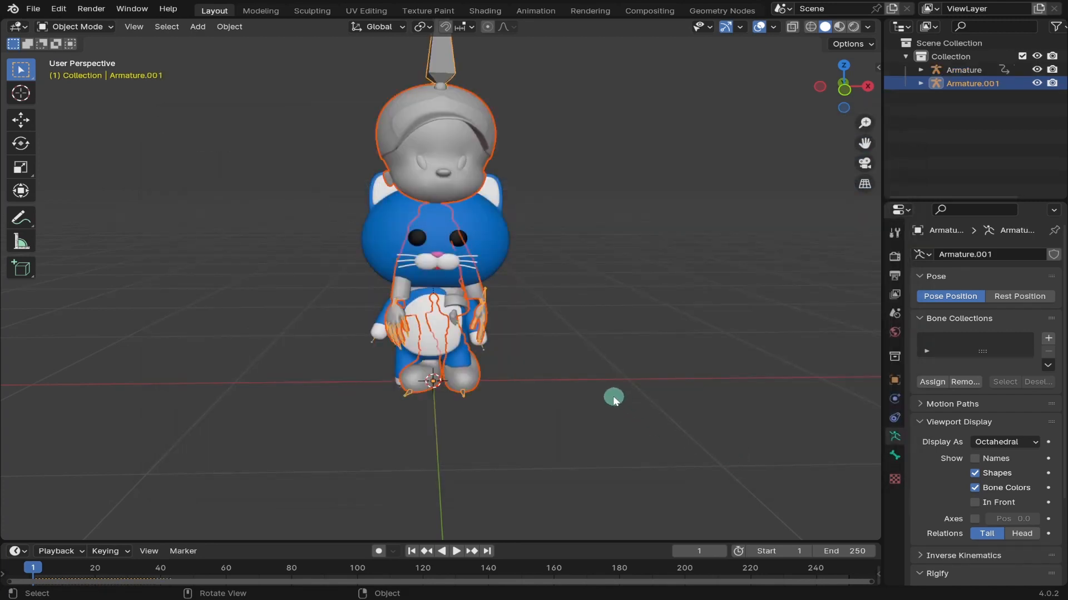
# Move the imported boy's armature about 0.8 m along negative X, beside the cat
pyautogui.press('g')
pyautogui.press('x')
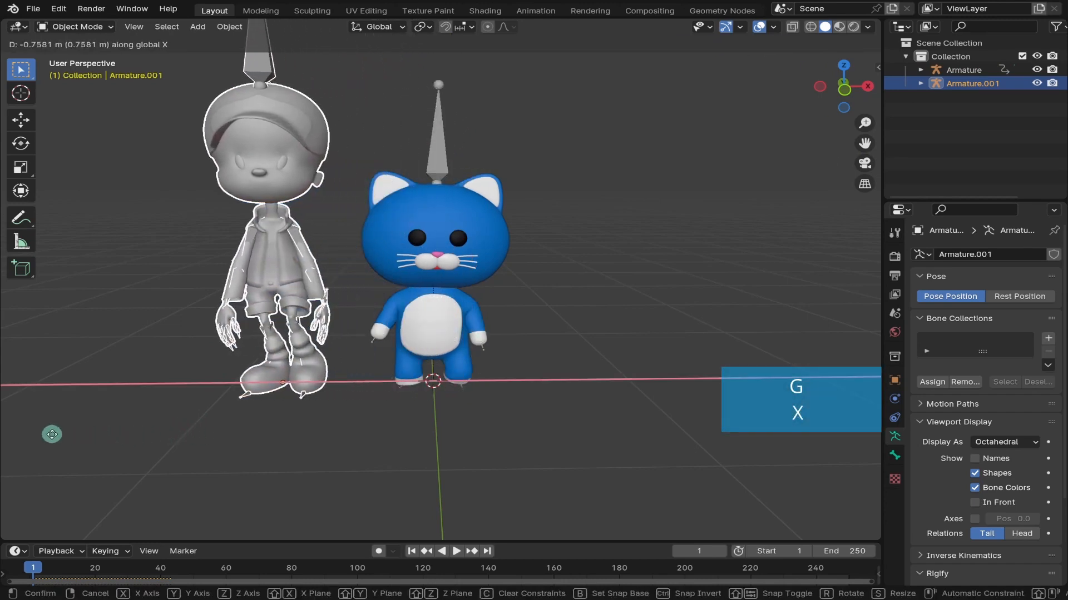
pyautogui.click(42, 435)
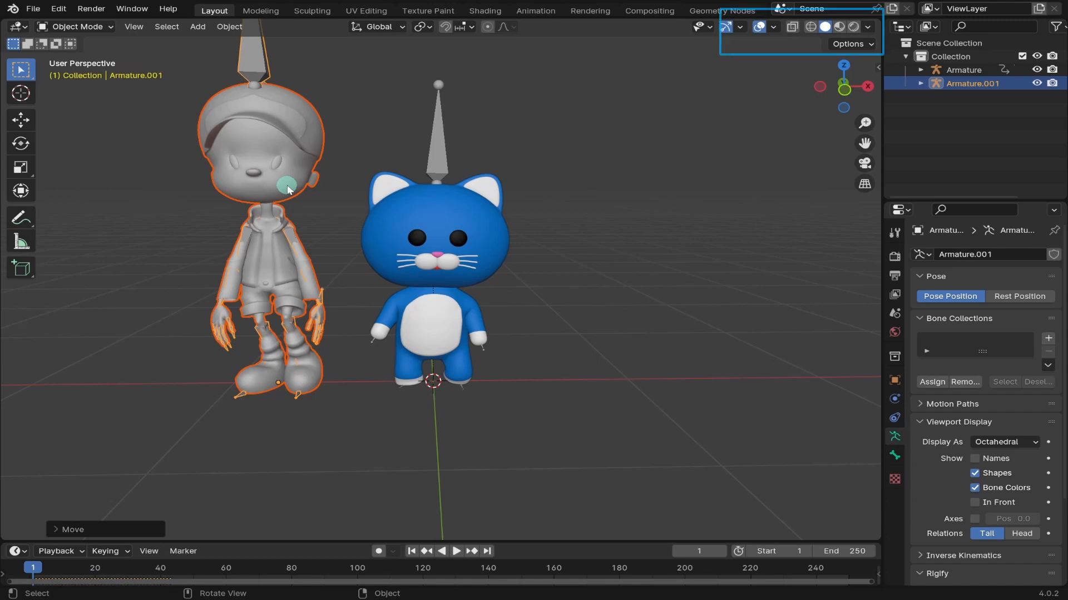
# Set the solid viewport shading to MatCap lighting with Texture color and turn off outlines
pyautogui.click(841, 26)
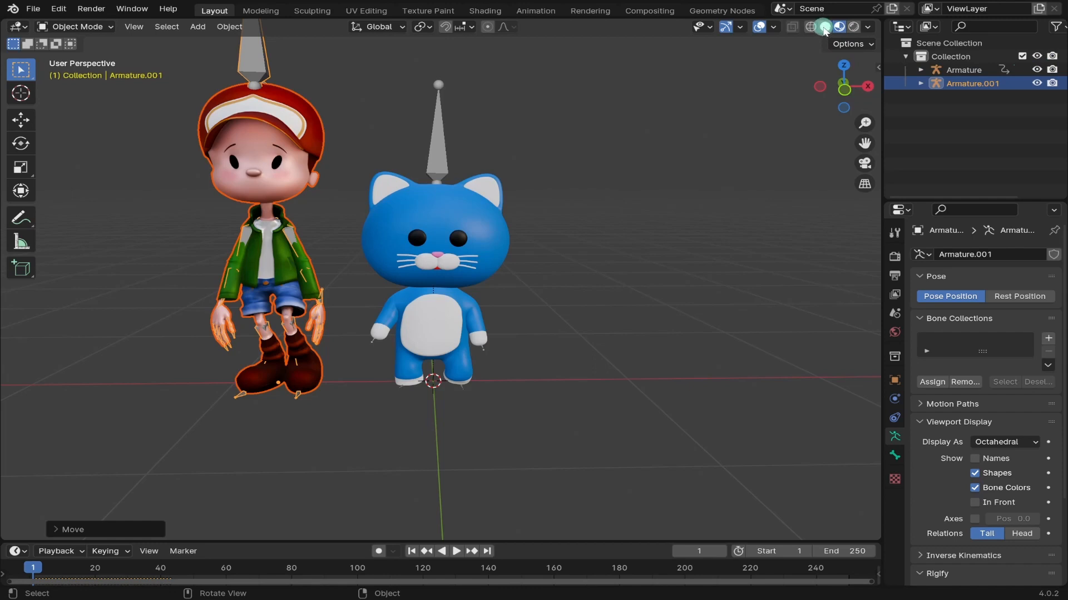
pyautogui.click(824, 28)
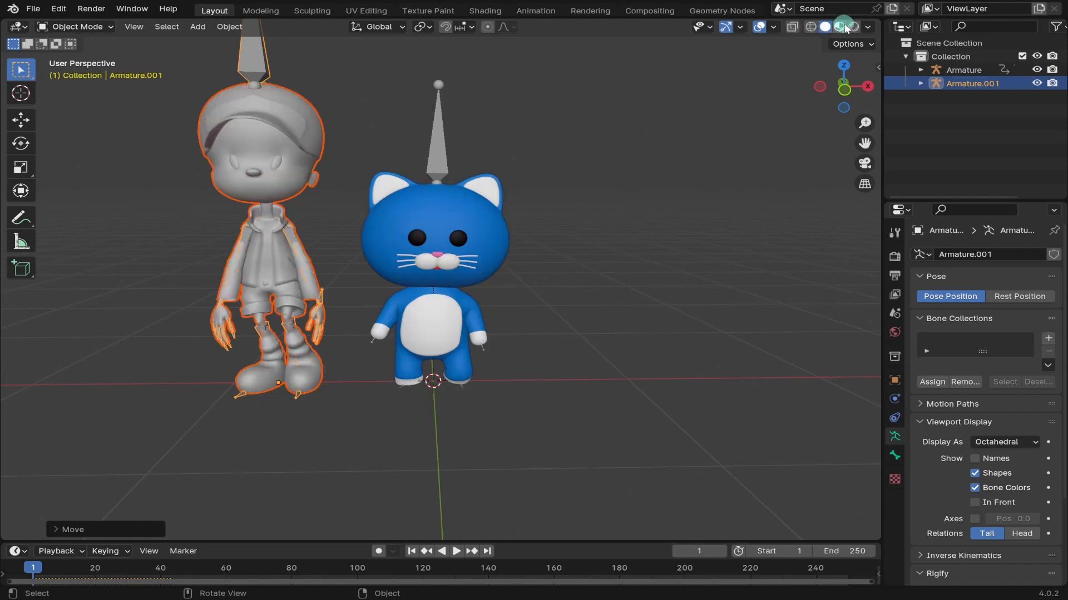
pyautogui.click(867, 26)
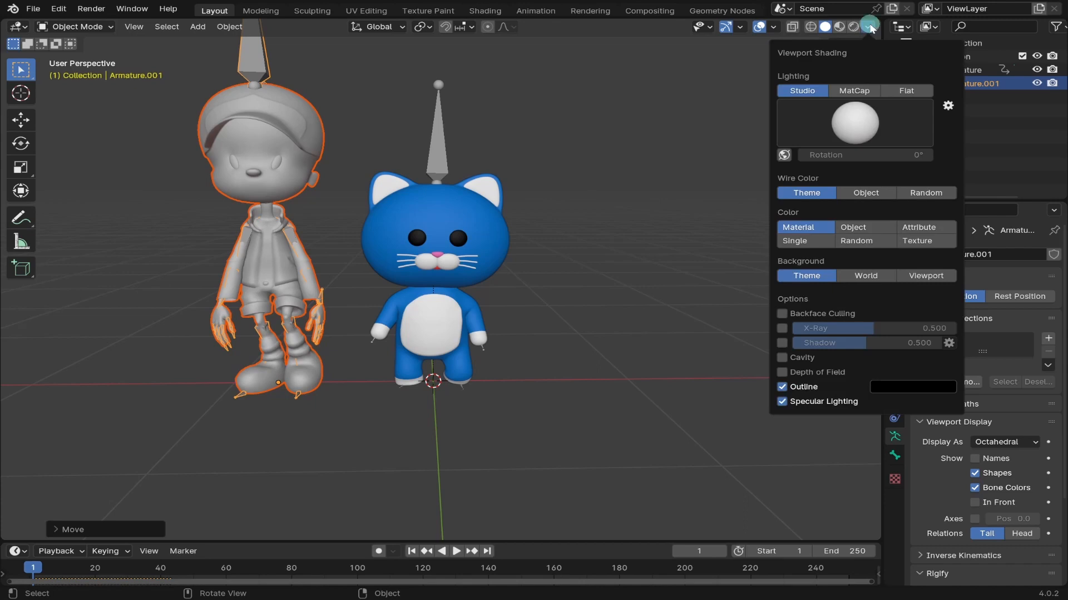
pyautogui.click(852, 92)
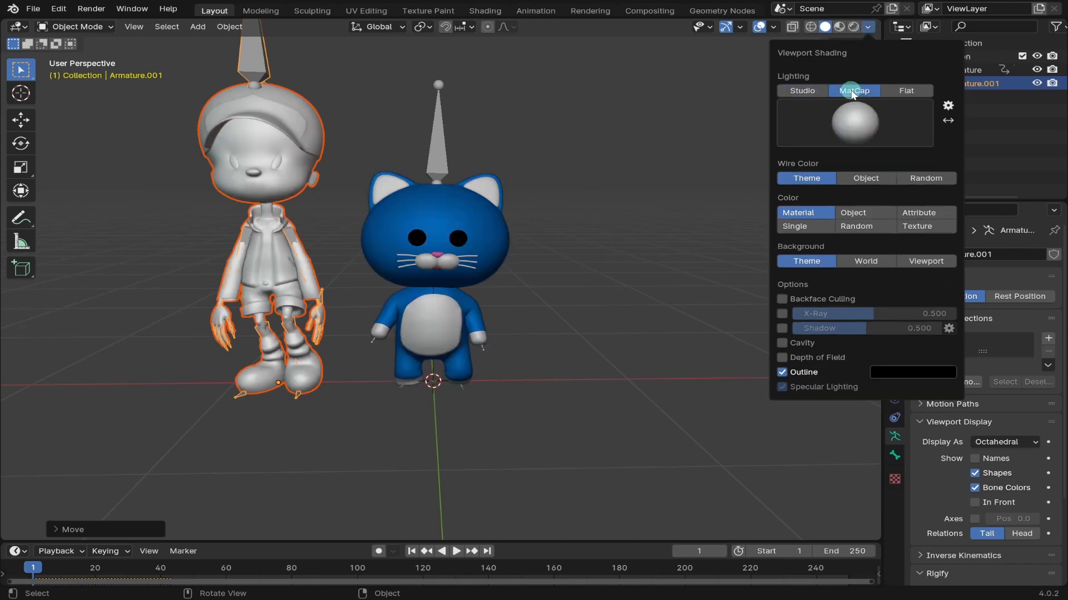
pyautogui.click(921, 228)
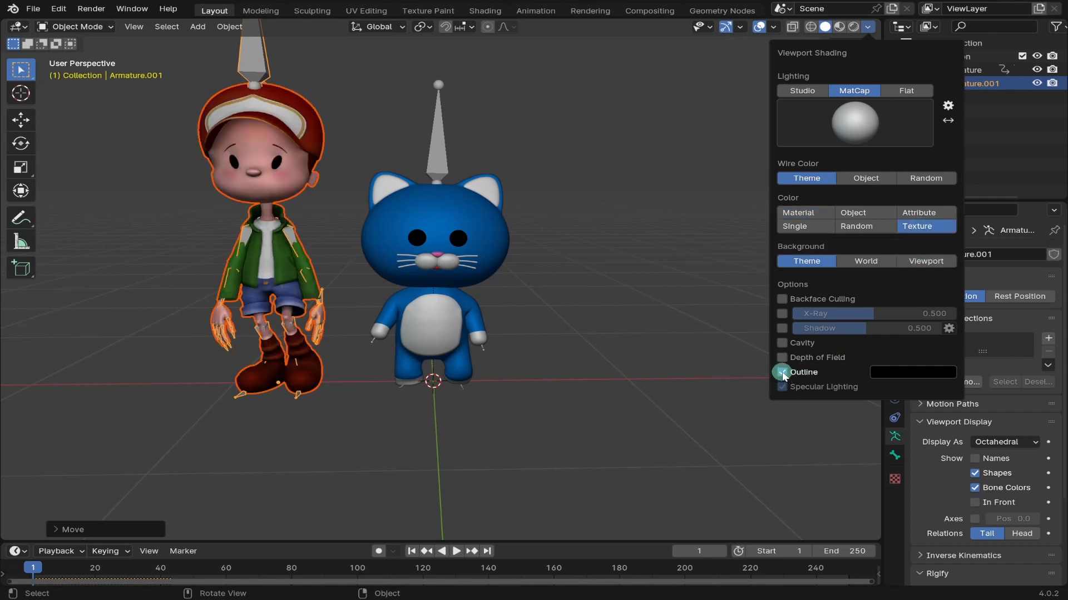
pyautogui.click(783, 373)
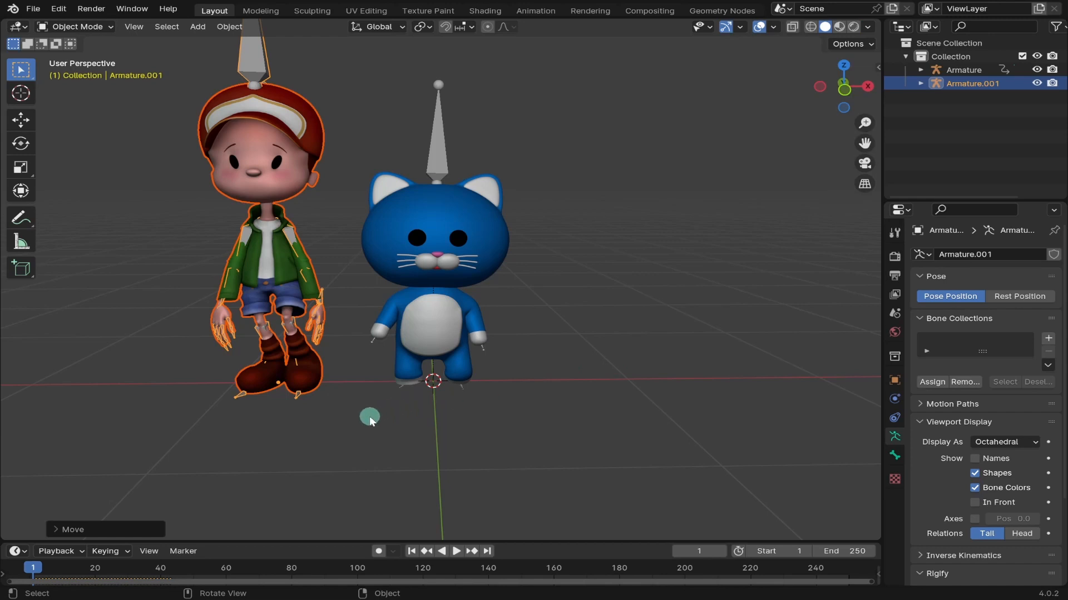
pyautogui.click(369, 417)
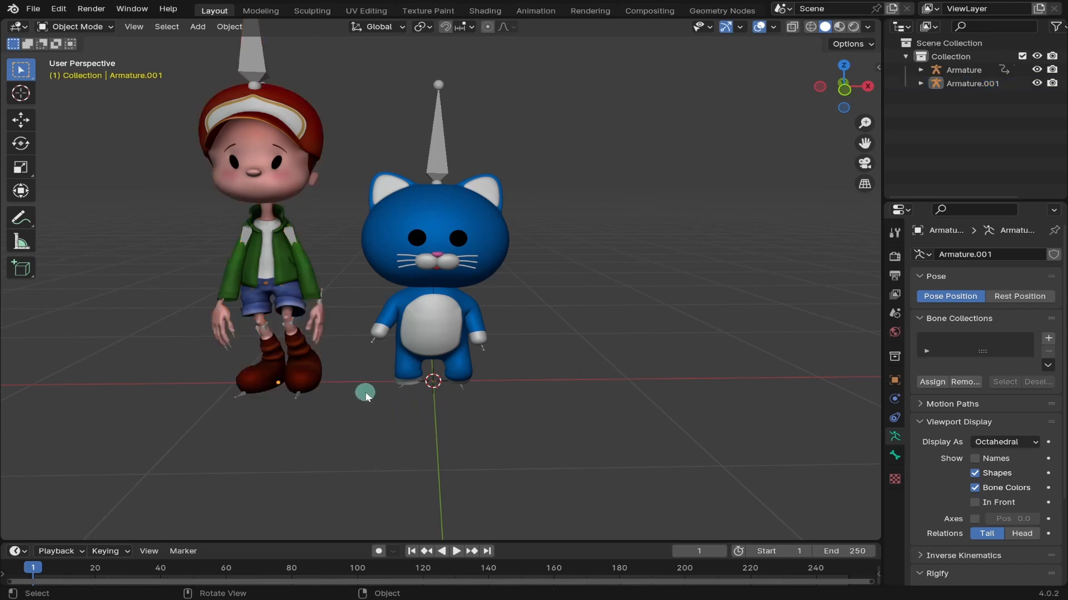
# Play the boy armature's walking animation from the first frame and watch it from an angled view
pyautogui.click(255, 56)
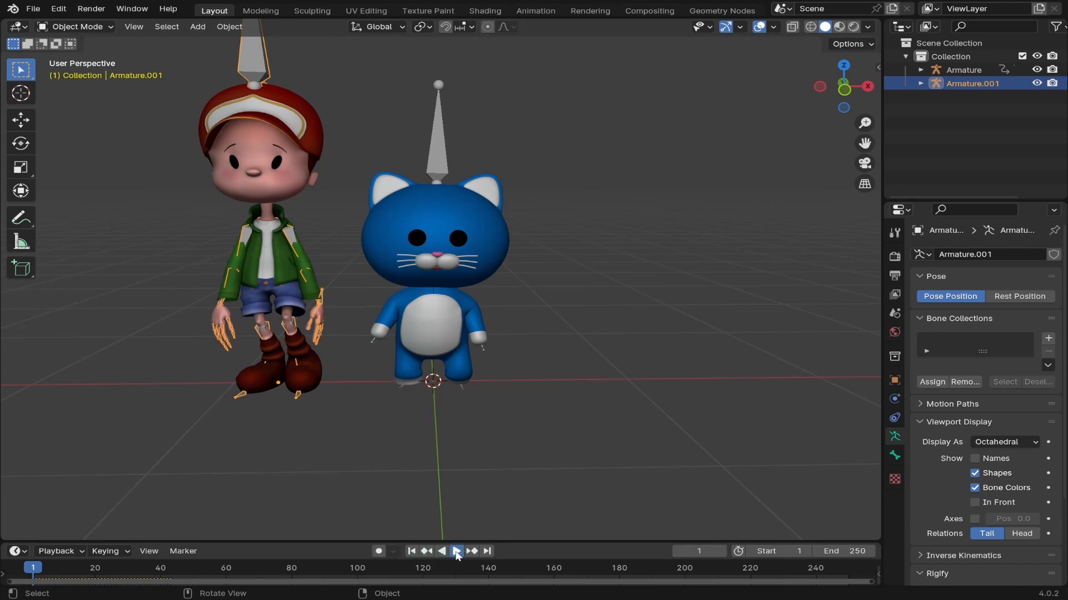
pyautogui.click(456, 552)
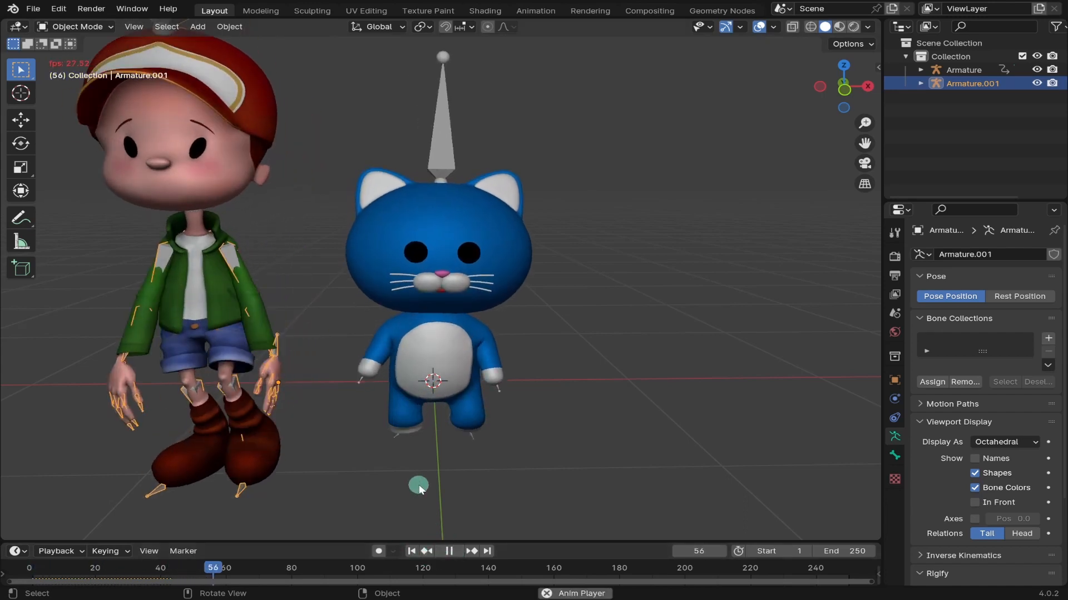
pyautogui.scroll(-5, 418, 486)
pyautogui.moveTo(398, 448); pyautogui.dragTo(421, 440, button='middle')
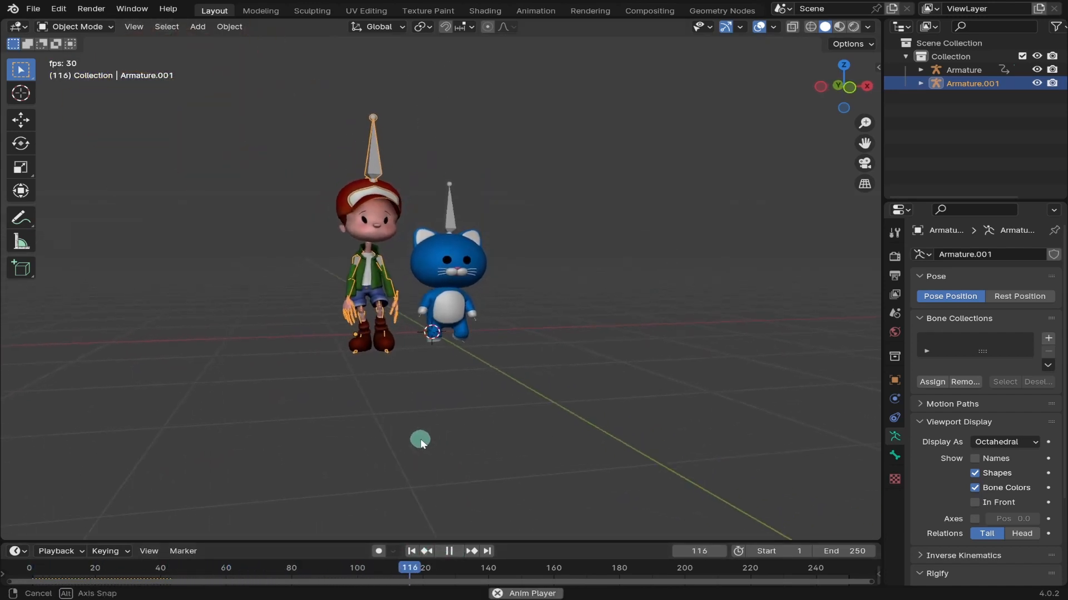
pyautogui.click(412, 552)
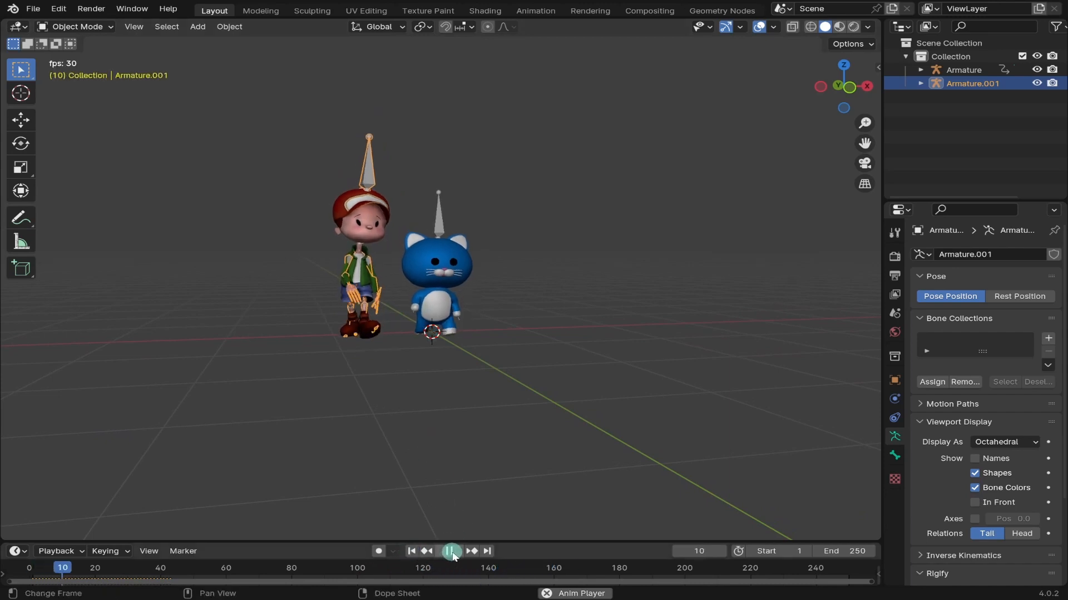
pyautogui.click(405, 436)
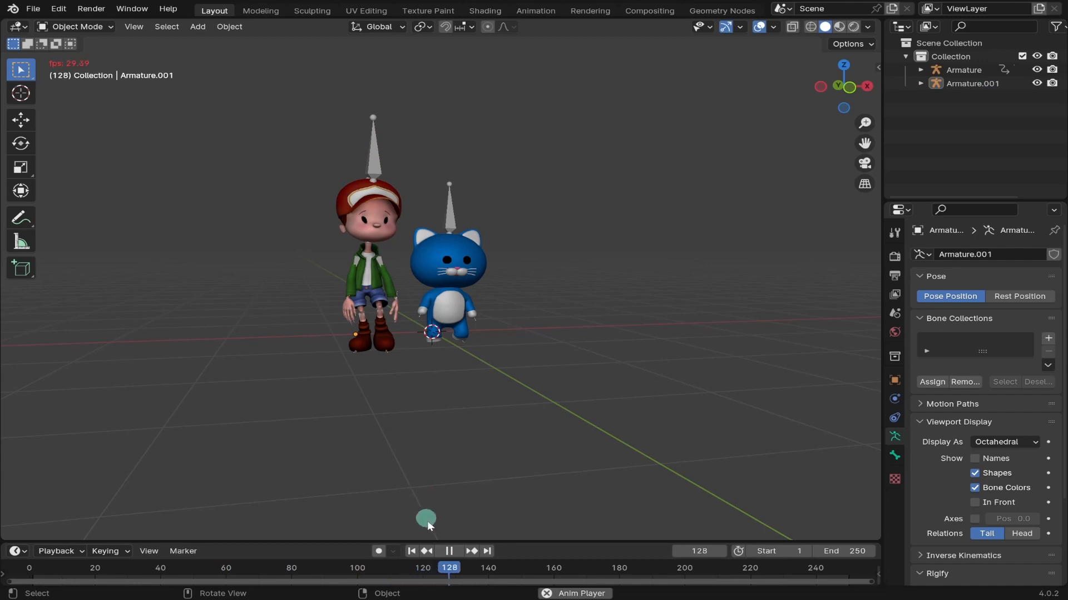
# Enlarge the timeline to show the boy armature's keyframes, stop playback and return to frame 1
pyautogui.moveTo(365, 544); pyautogui.dragTo(363, 302)
pyautogui.click(371, 49)
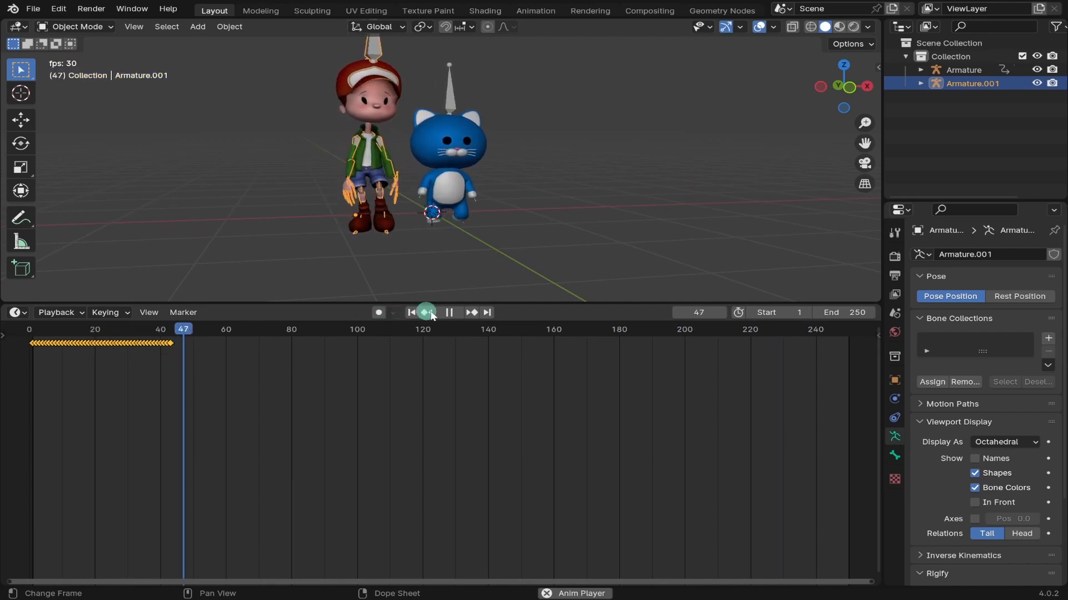
pyautogui.click(450, 312)
pyautogui.click(412, 313)
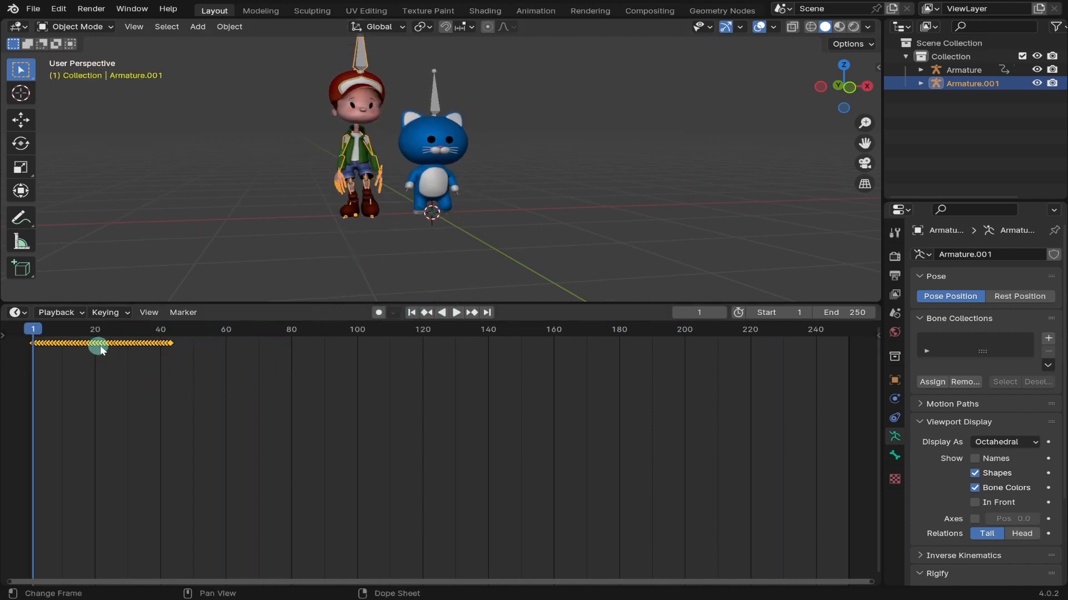
# Show the boy armature's curves in a Graph Editor in place of the timeline and make them all cyclic
pyautogui.click(17, 312)
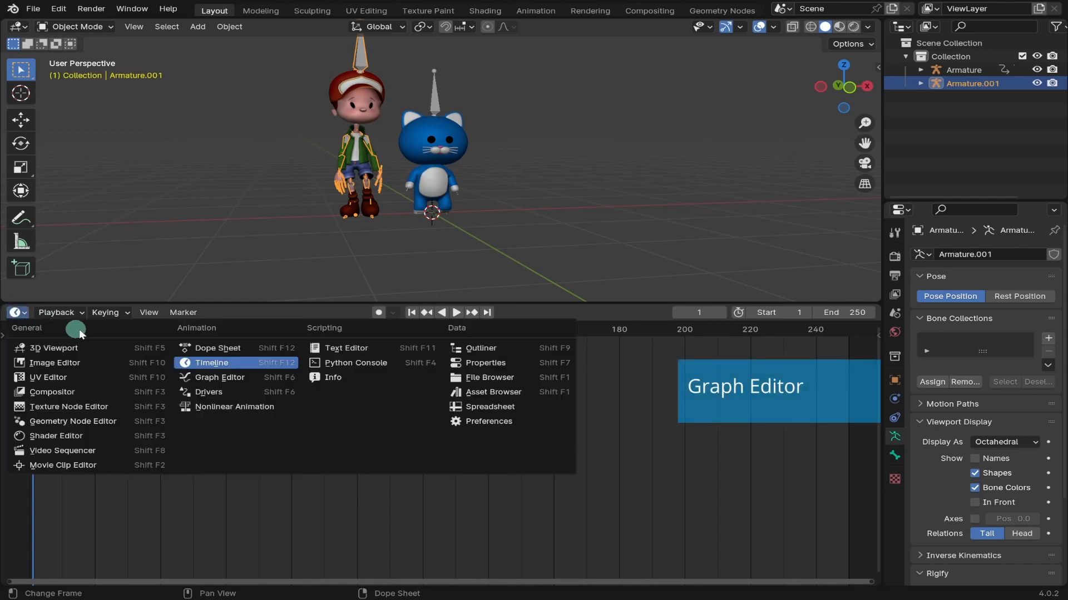
pyautogui.click(215, 379)
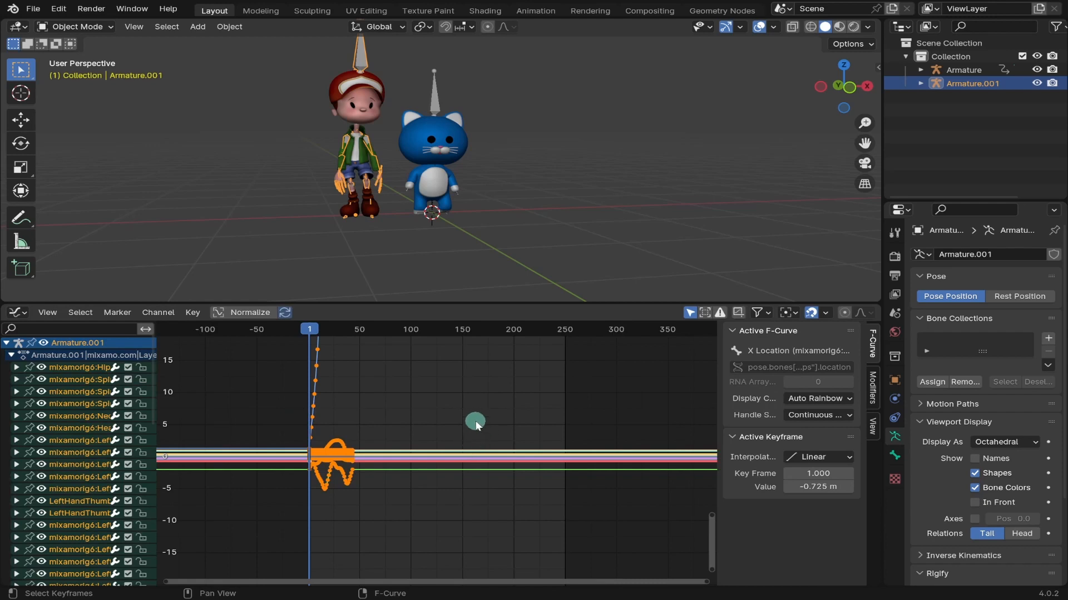
pyautogui.scroll(-7, 477, 425)
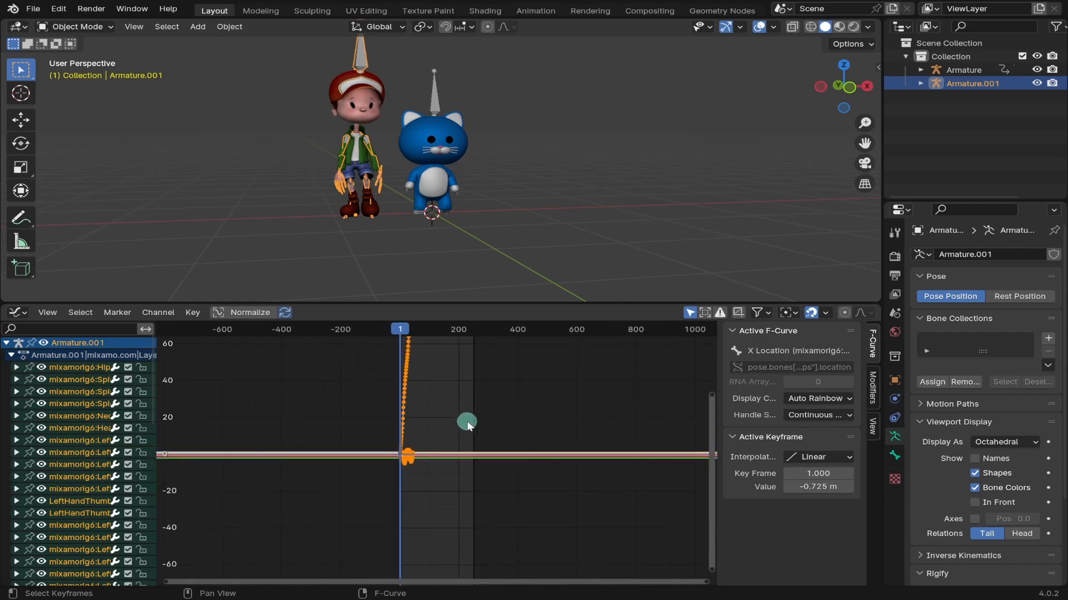
pyautogui.scroll(-5, 467, 425)
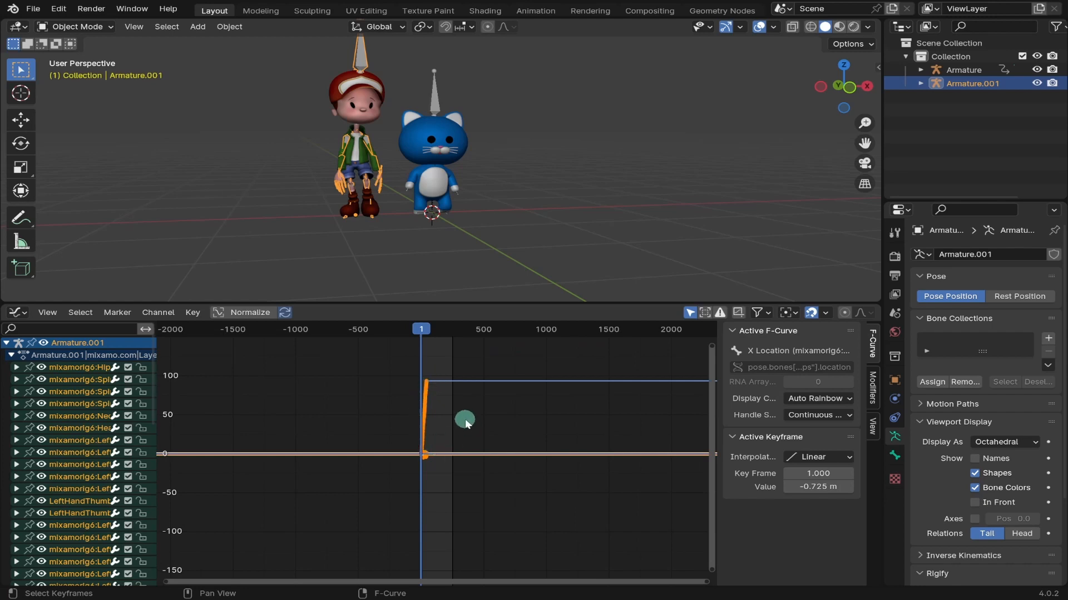
pyautogui.hotkey('shift', 'e')
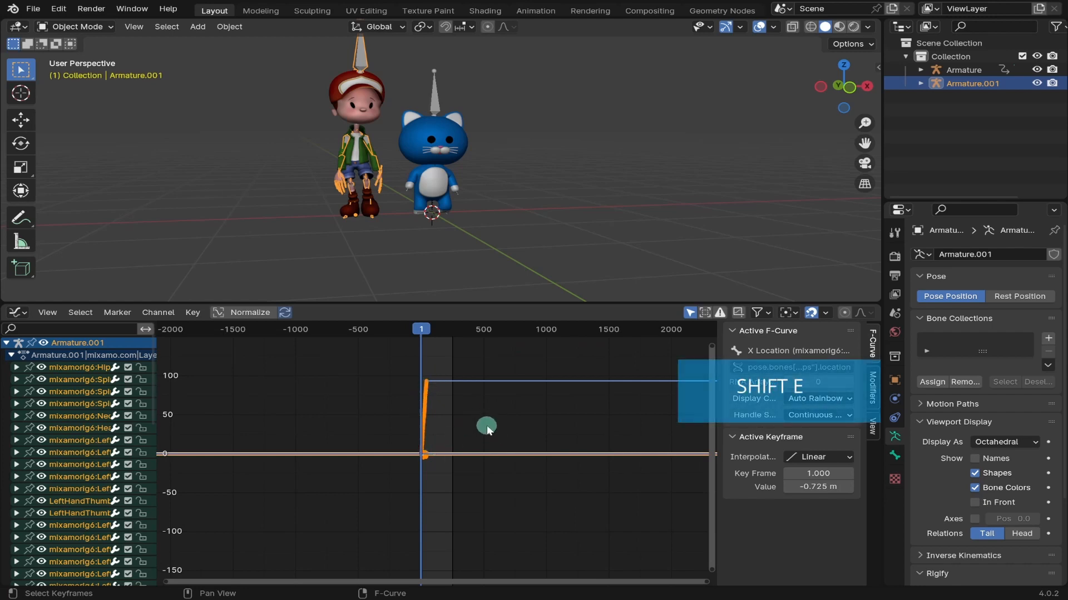
pyautogui.hotkey('shift', 'e')
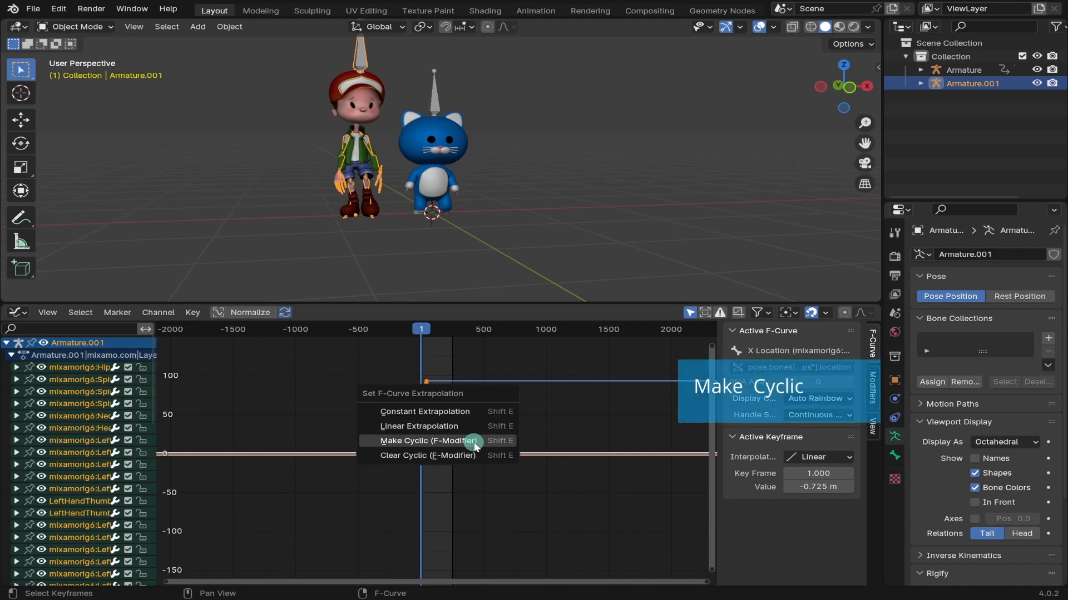
pyautogui.click(475, 445)
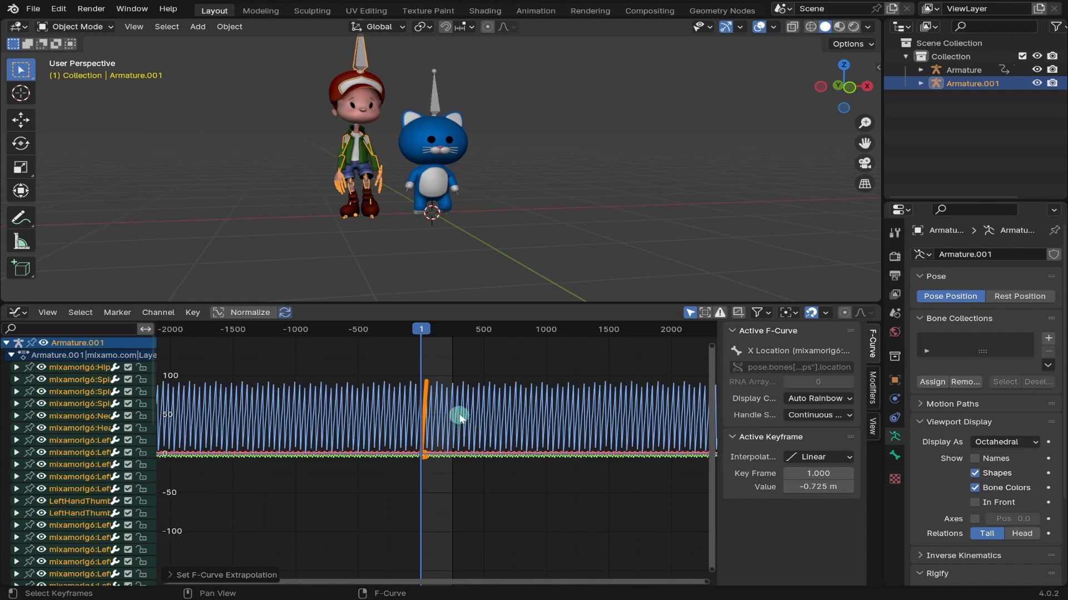
# Apply linear extrapolation to all of the boy armature's animation curves
pyautogui.hotkey('shift', 'e')
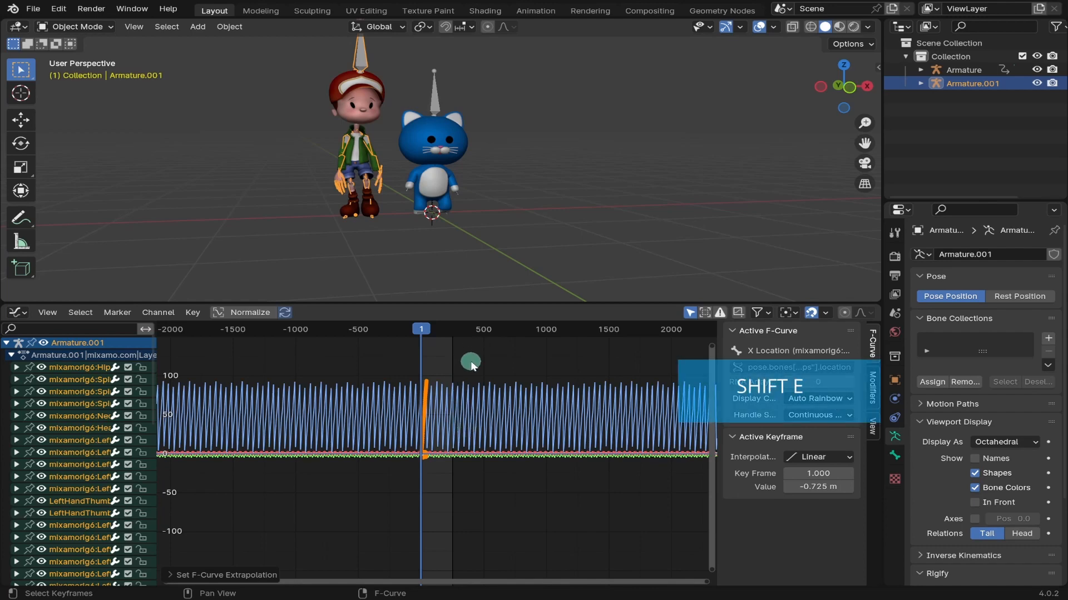
pyautogui.hotkey('shift', 'e')
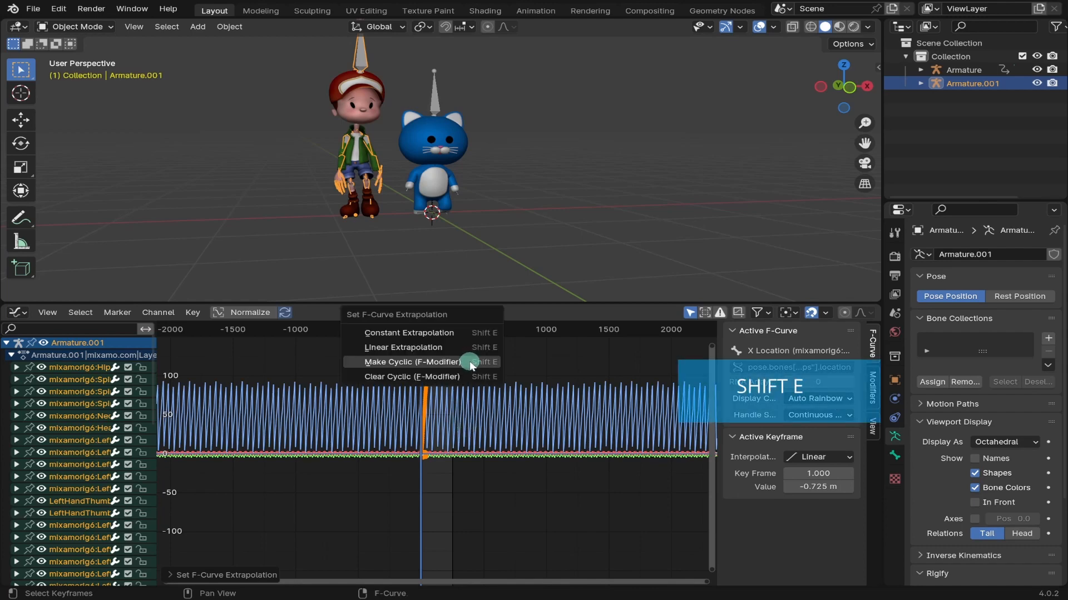
pyautogui.click(434, 348)
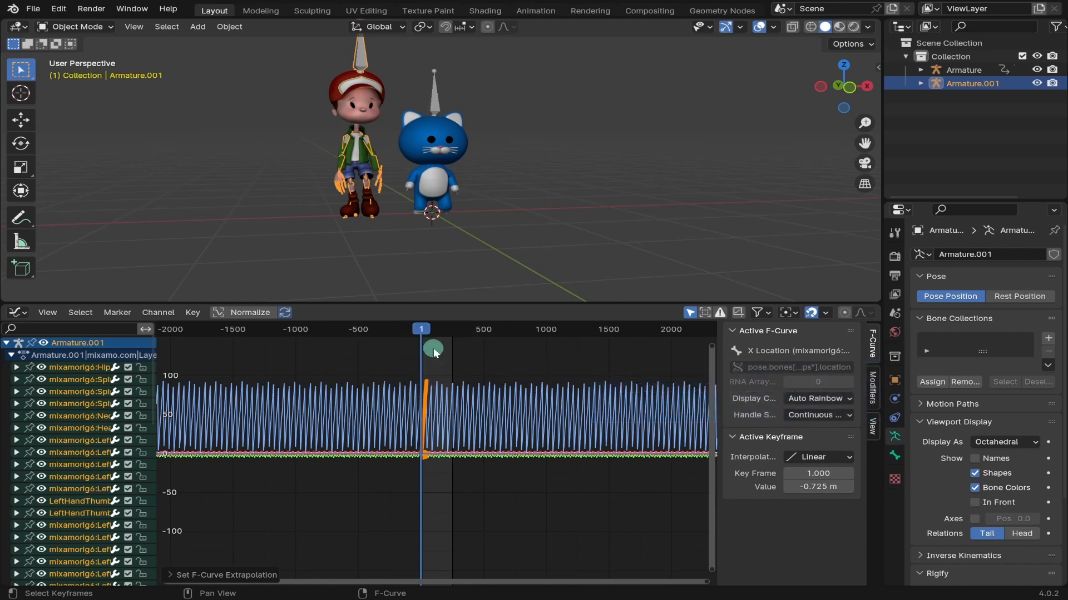
# Widen the channel list and disable the modifiers on the Z Location curve of the boy's mixamorig6:Hips bone
pyautogui.click(170, 489)
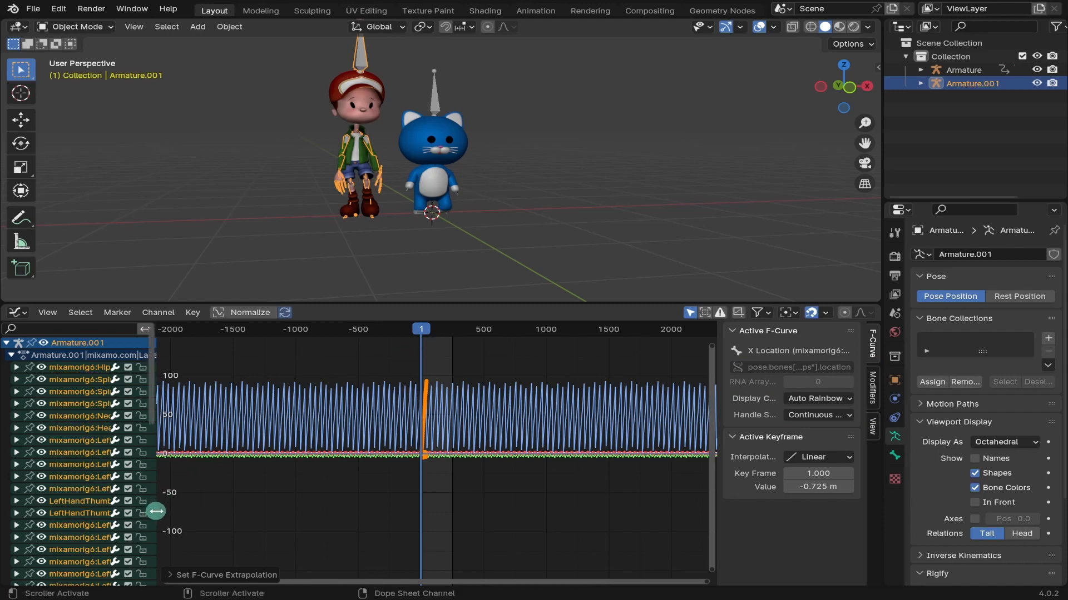
pyautogui.moveTo(156, 512); pyautogui.dragTo(248, 517)
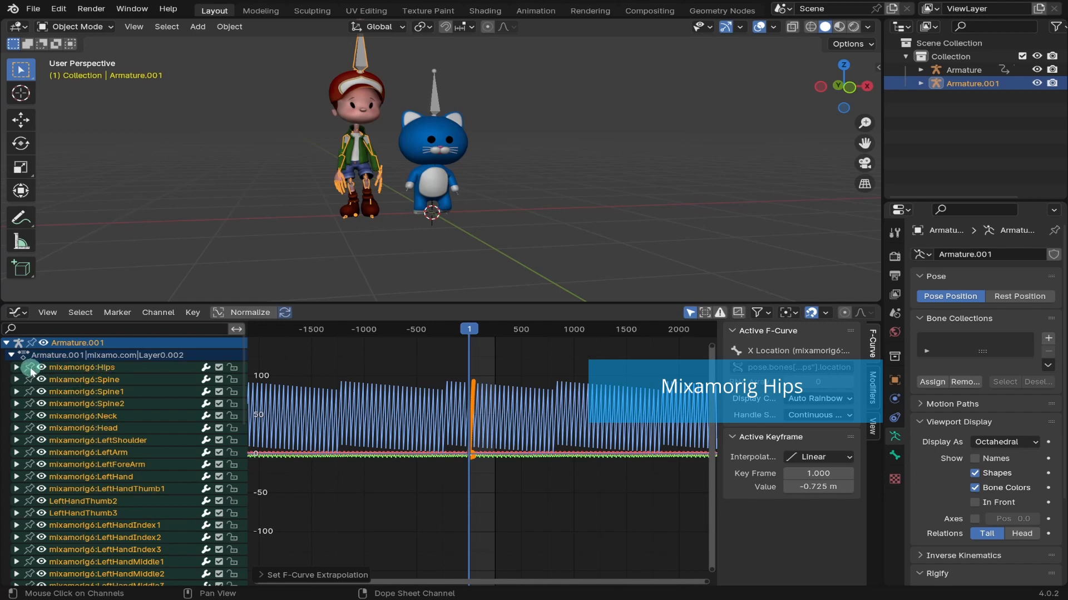
pyautogui.click(16, 369)
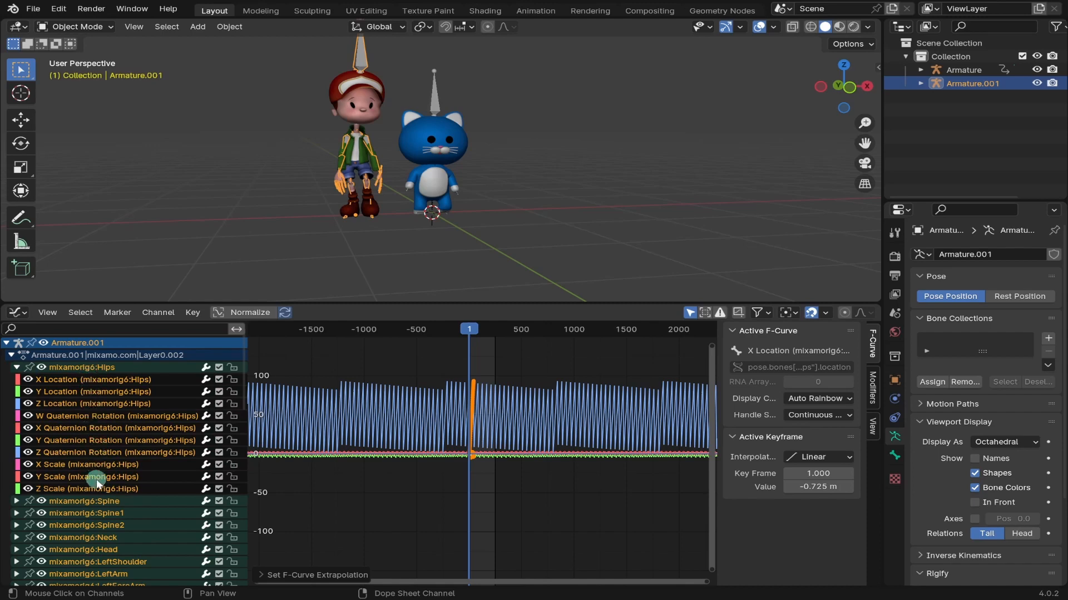
pyautogui.click(55, 404)
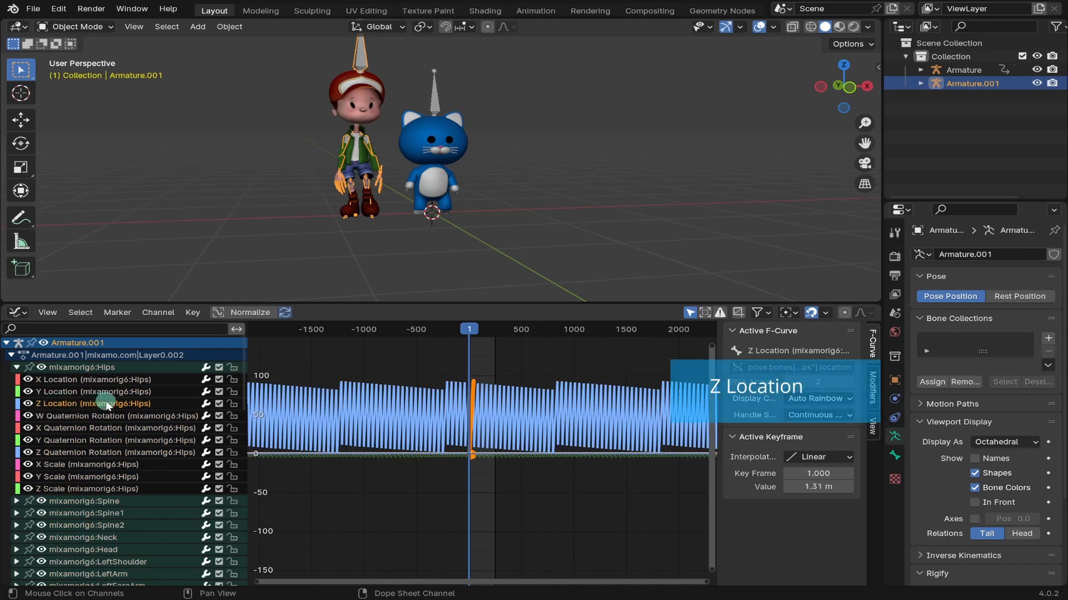
pyautogui.click(205, 405)
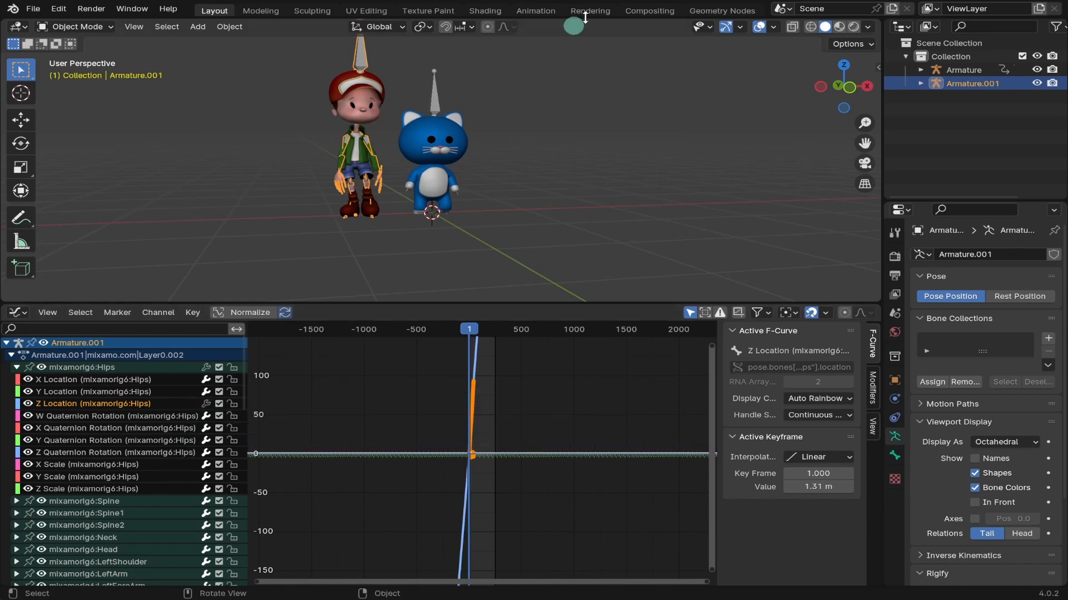
# Select the cat's armature and give all its animation curves the cyclic modifier and linear extrapolation
pyautogui.click(437, 138)
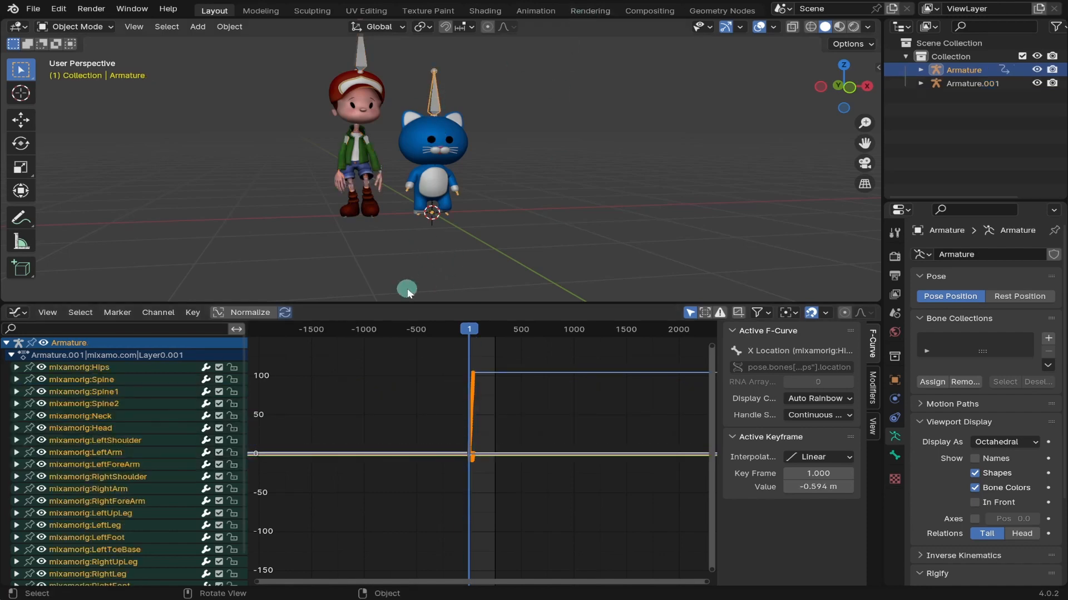
pyautogui.hotkey('shift', 'e')
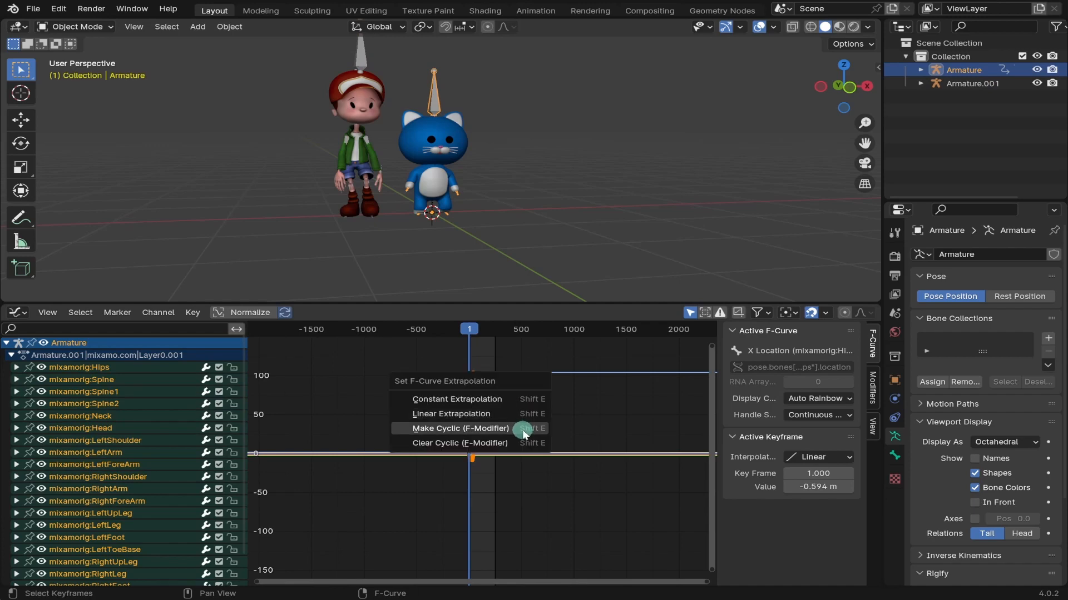
pyautogui.click(522, 429)
pyautogui.click(526, 414)
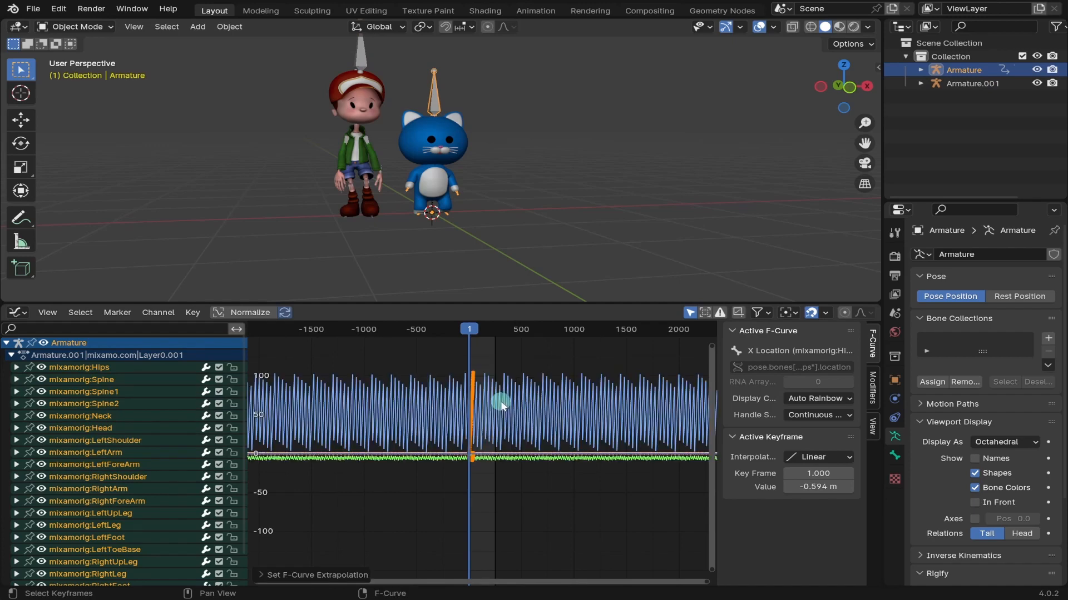
# Disable the modifiers on the Z Location curve of the cat's mixamorig:Hips bone
pyautogui.click(16, 368)
pyautogui.click(72, 403)
pyautogui.click(205, 404)
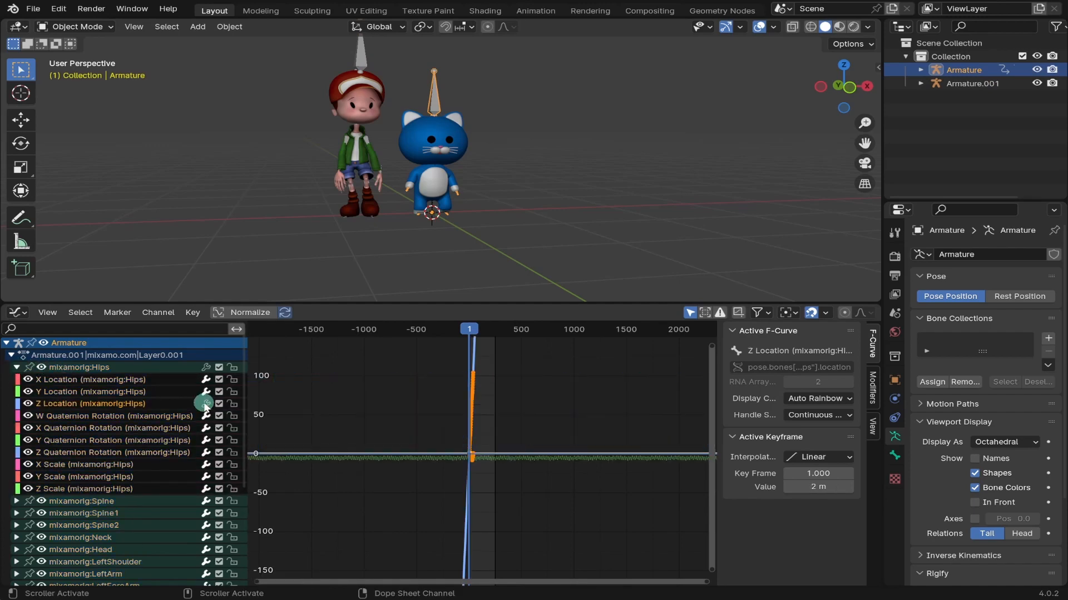
# Switch the Graph Editor back to a timeline, shrink it to enlarge the viewport, and play both characters' walking animations
pyautogui.hotkey('ctrl', 'Tab')
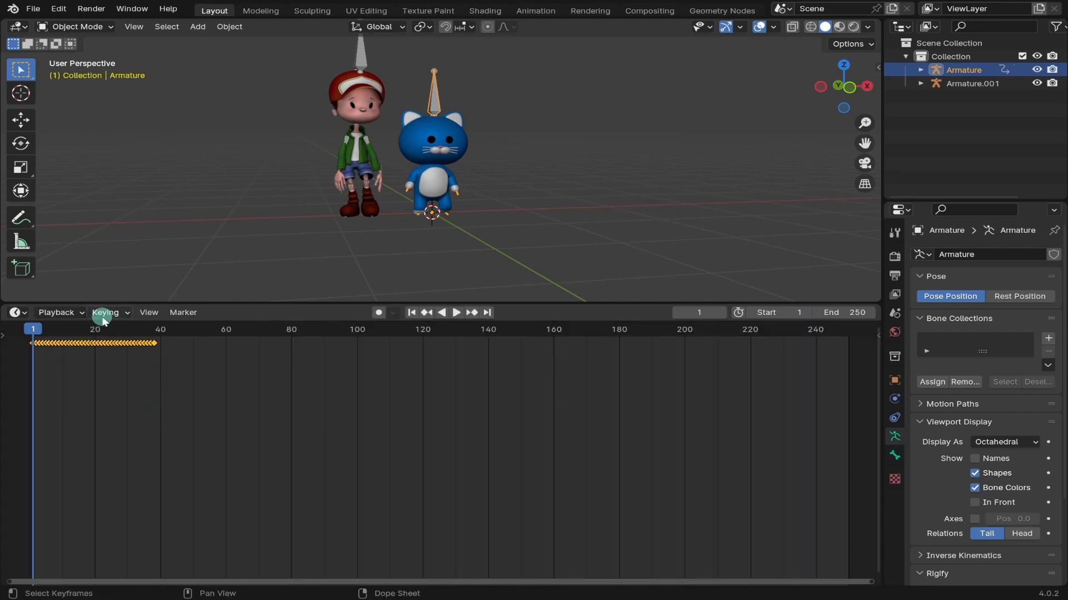
pyautogui.click(851, 315)
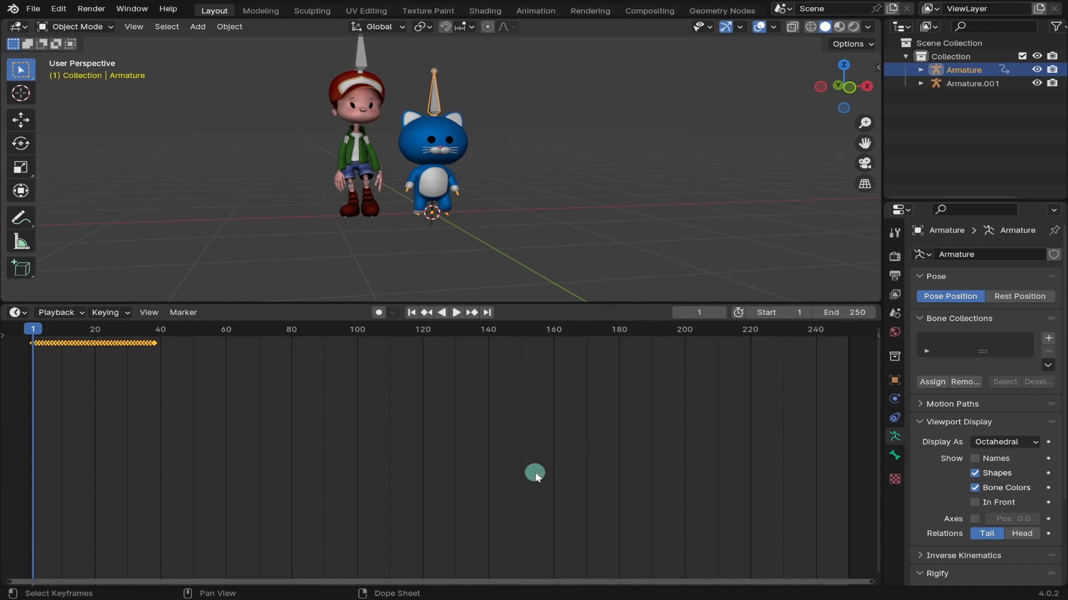
pyautogui.moveTo(313, 303); pyautogui.dragTo(339, 534)
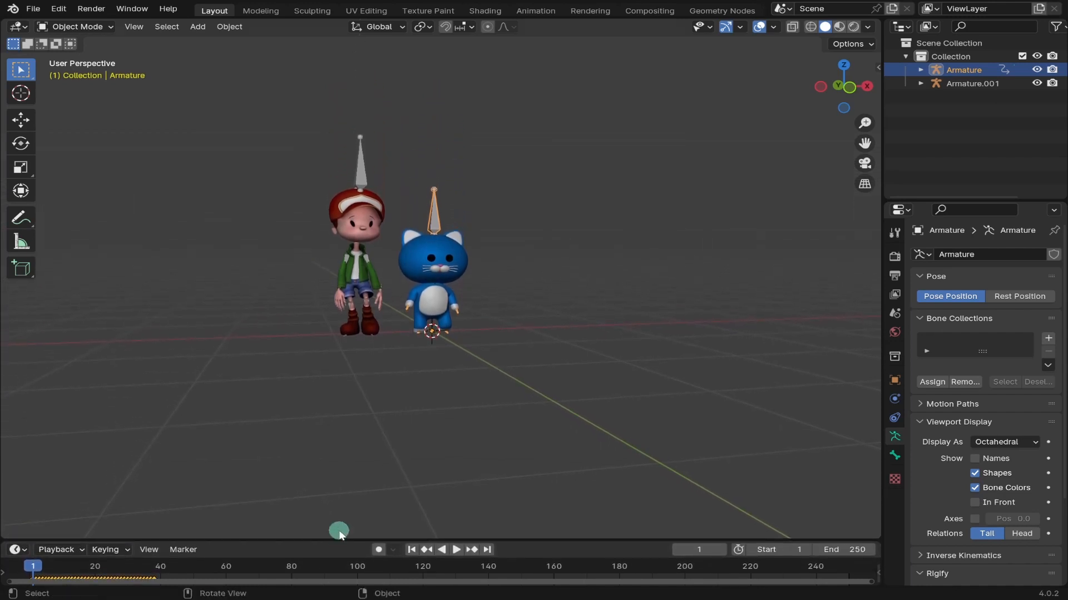
pyautogui.moveTo(316, 447); pyautogui.dragTo(319, 443, button='middle')
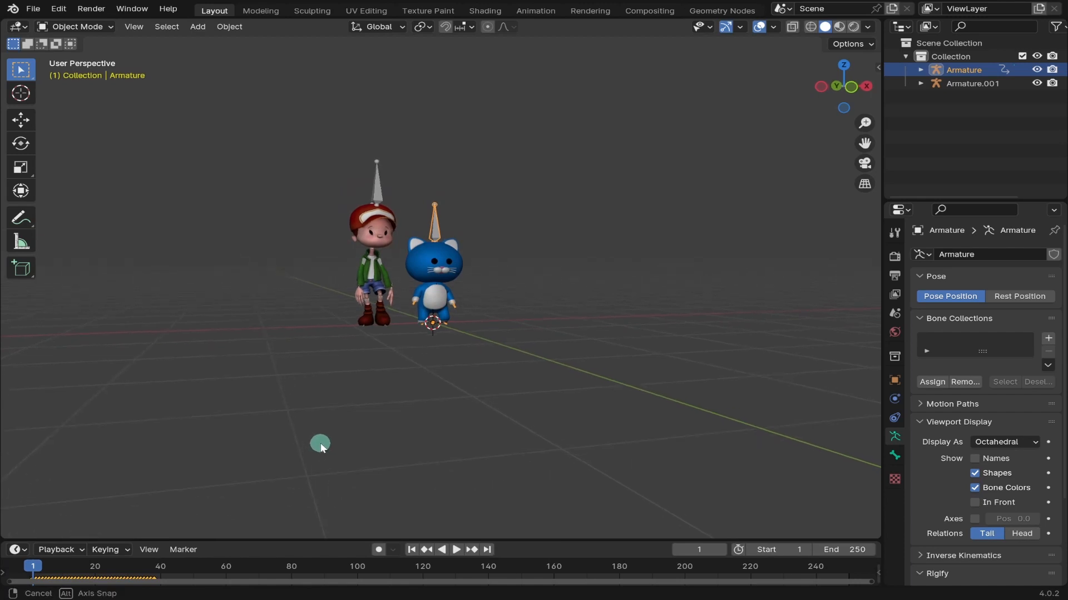
pyautogui.click(457, 550)
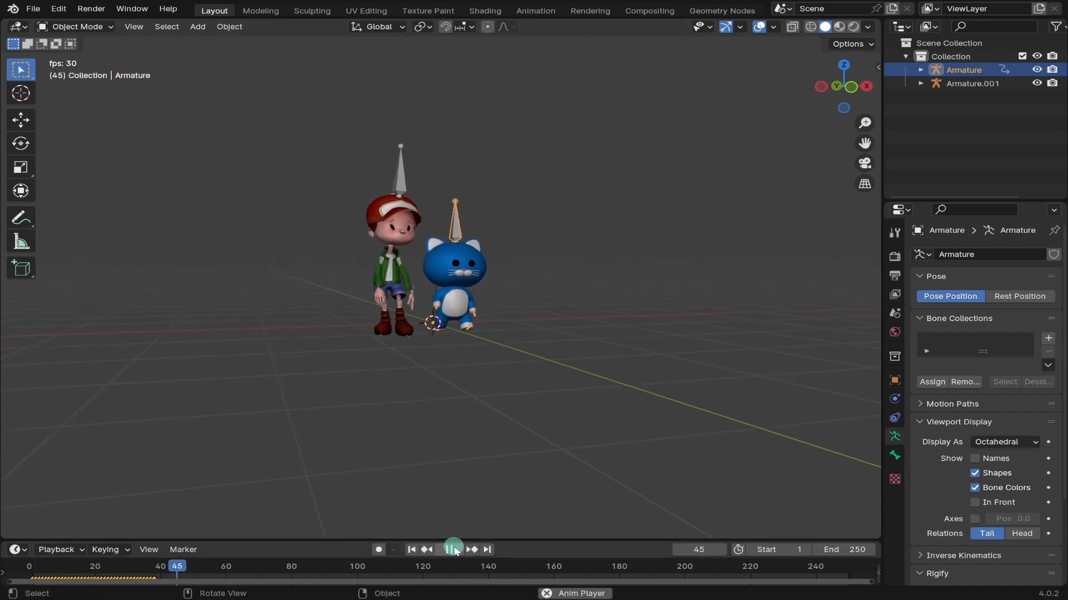